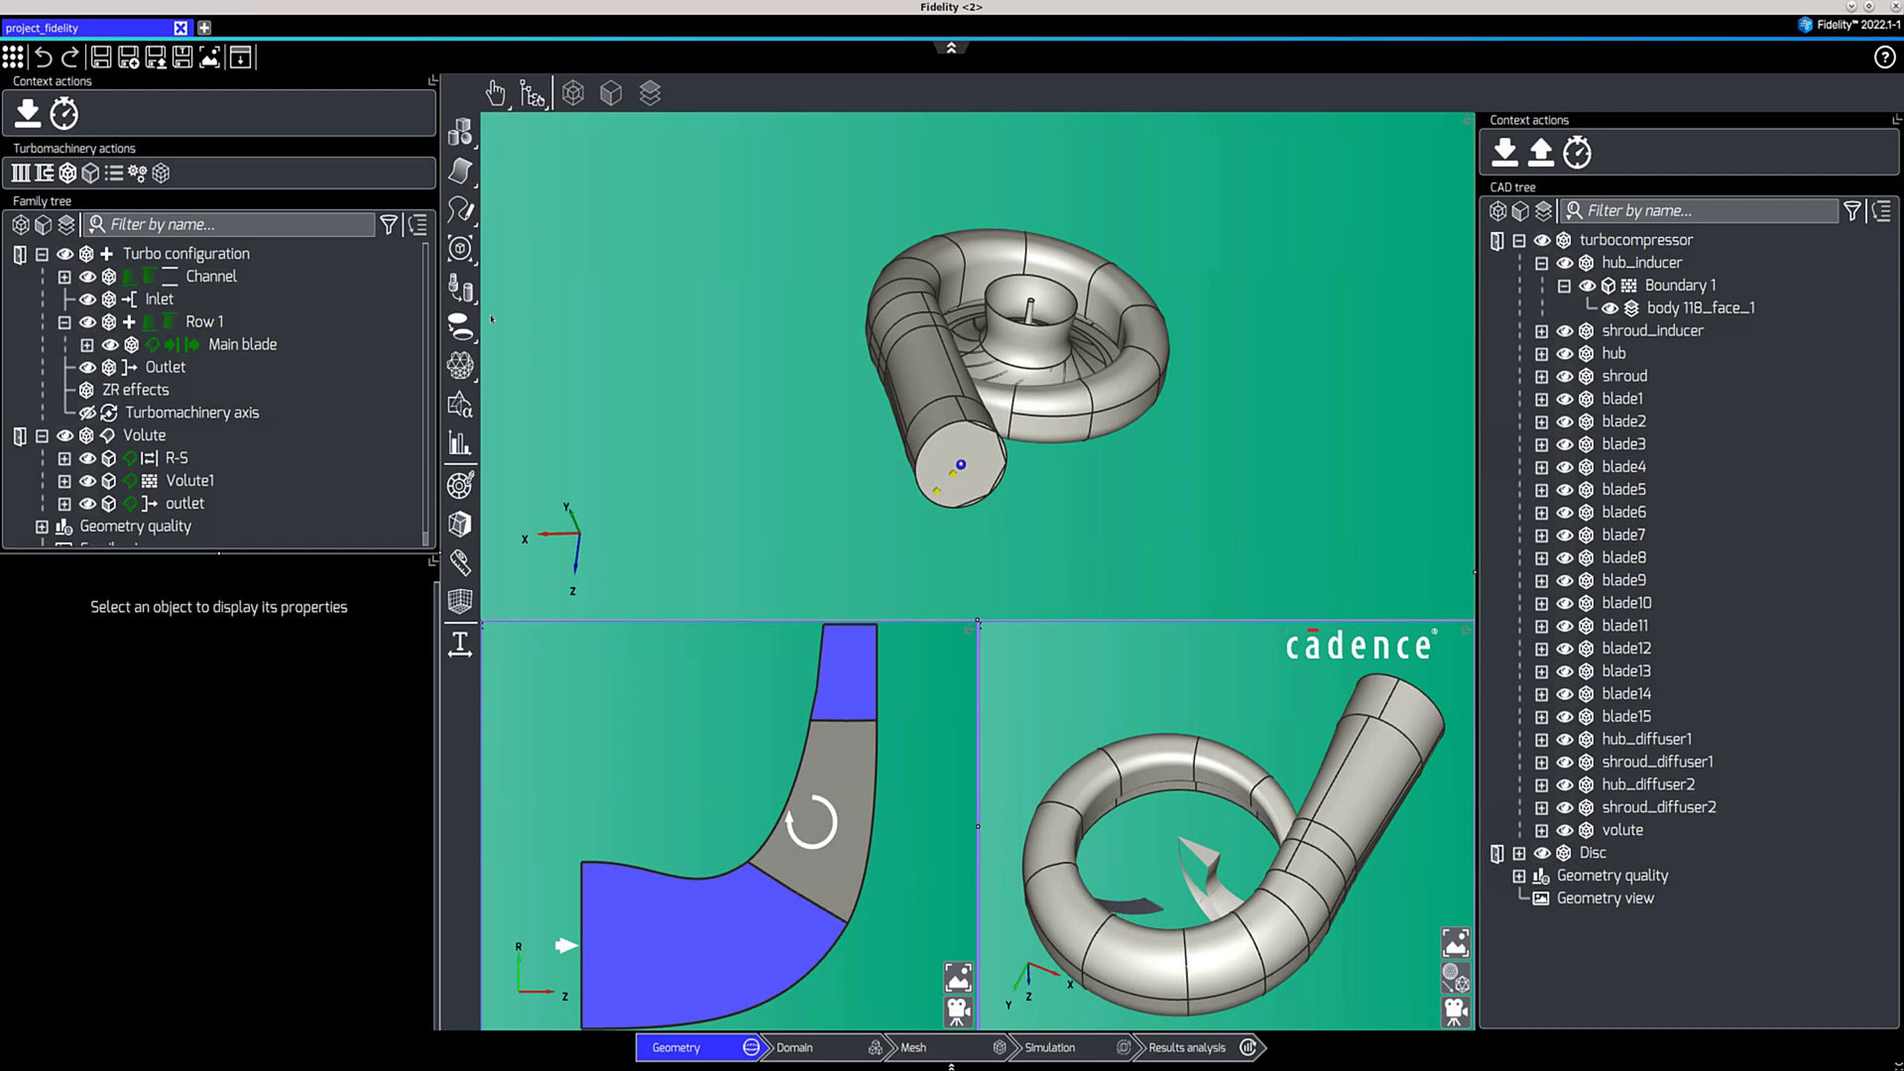
Open the geometry import dialog, select turbocompressor.step and review the supported geometry formats
click(492, 318)
click(970, 323)
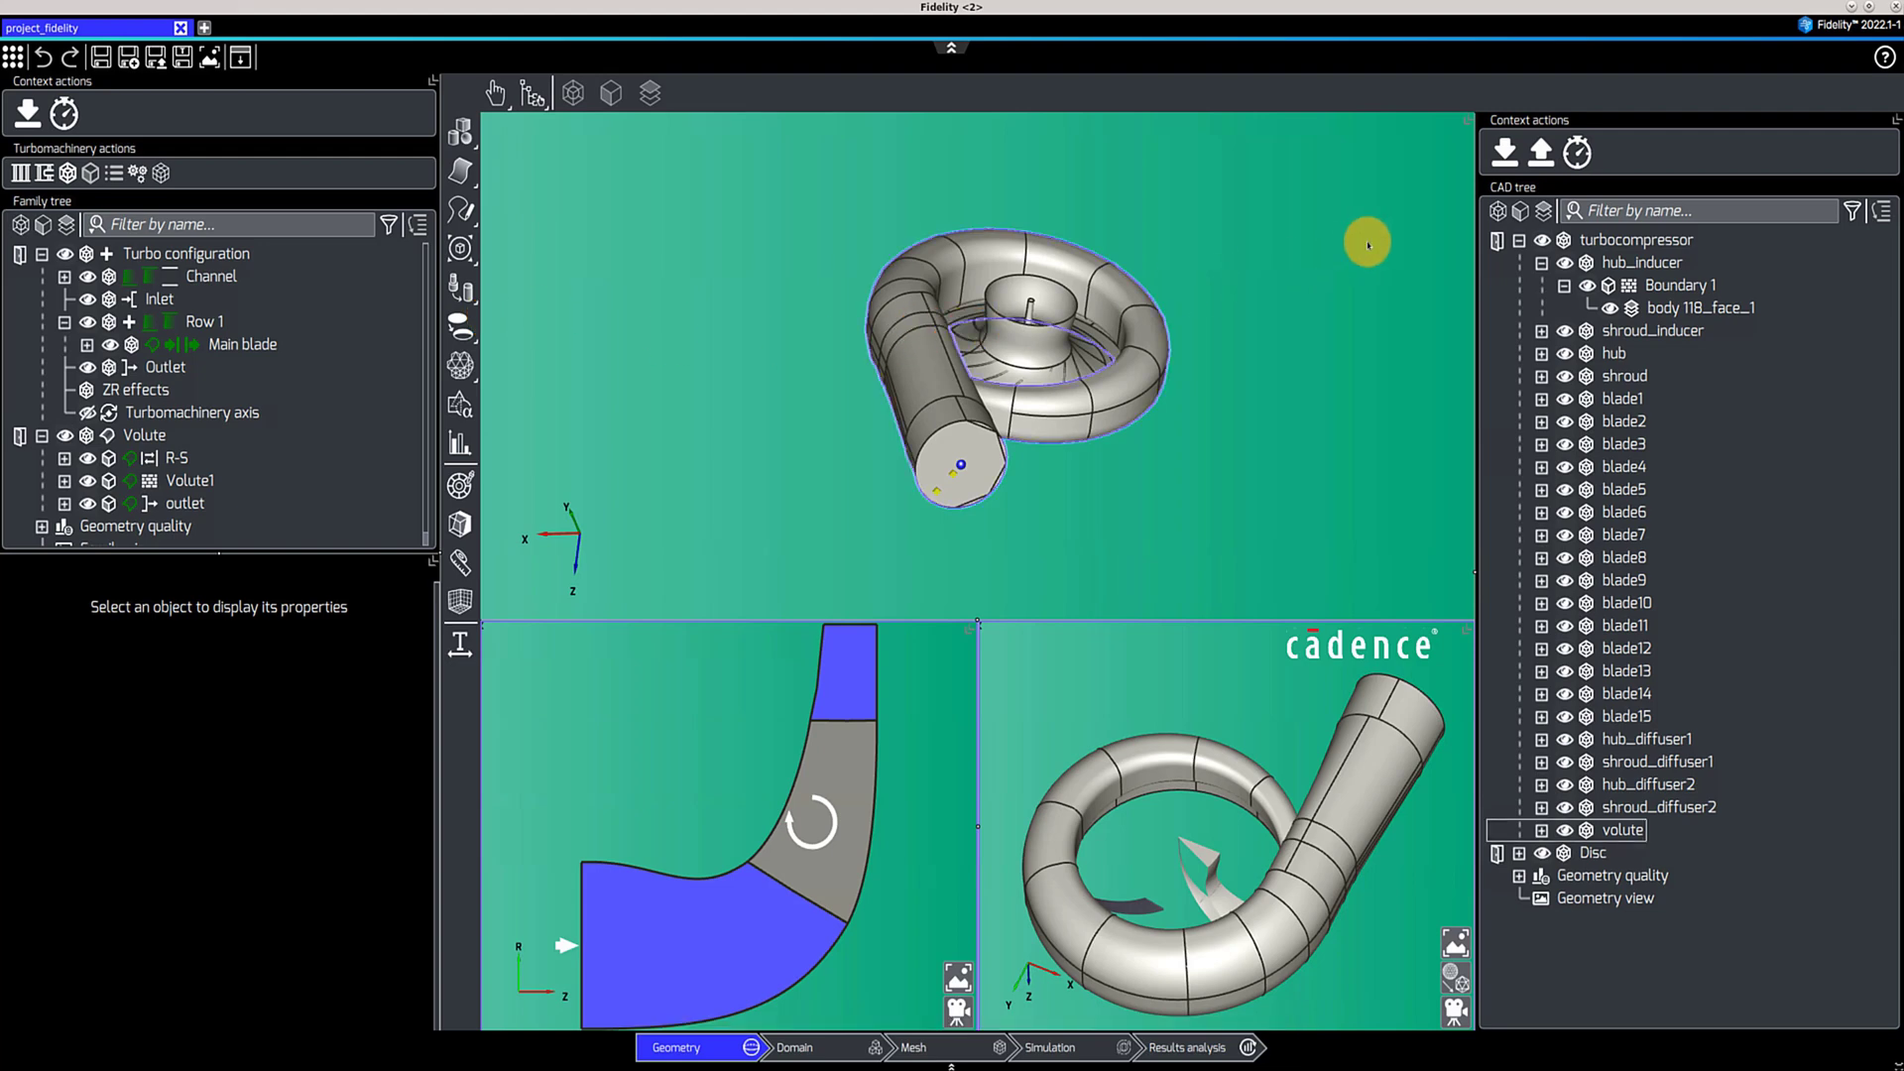
click(1504, 151)
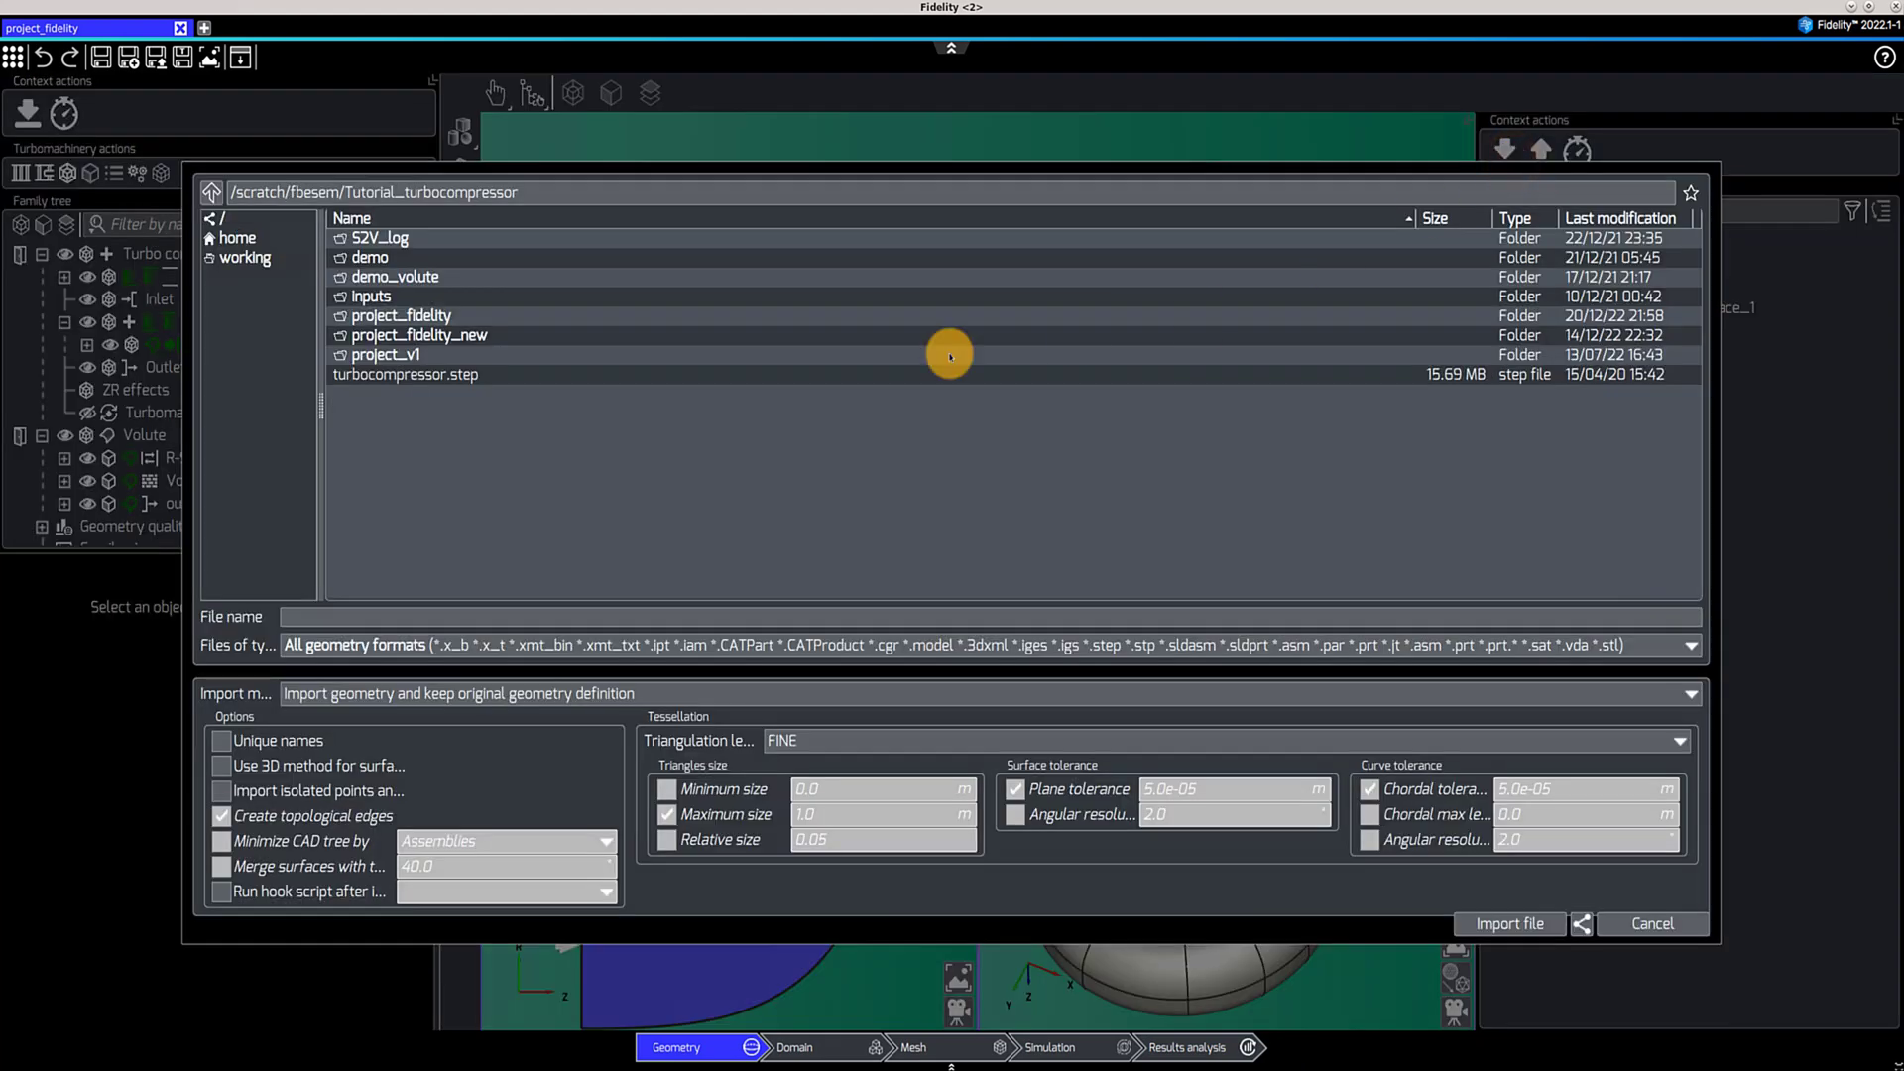
click(483, 374)
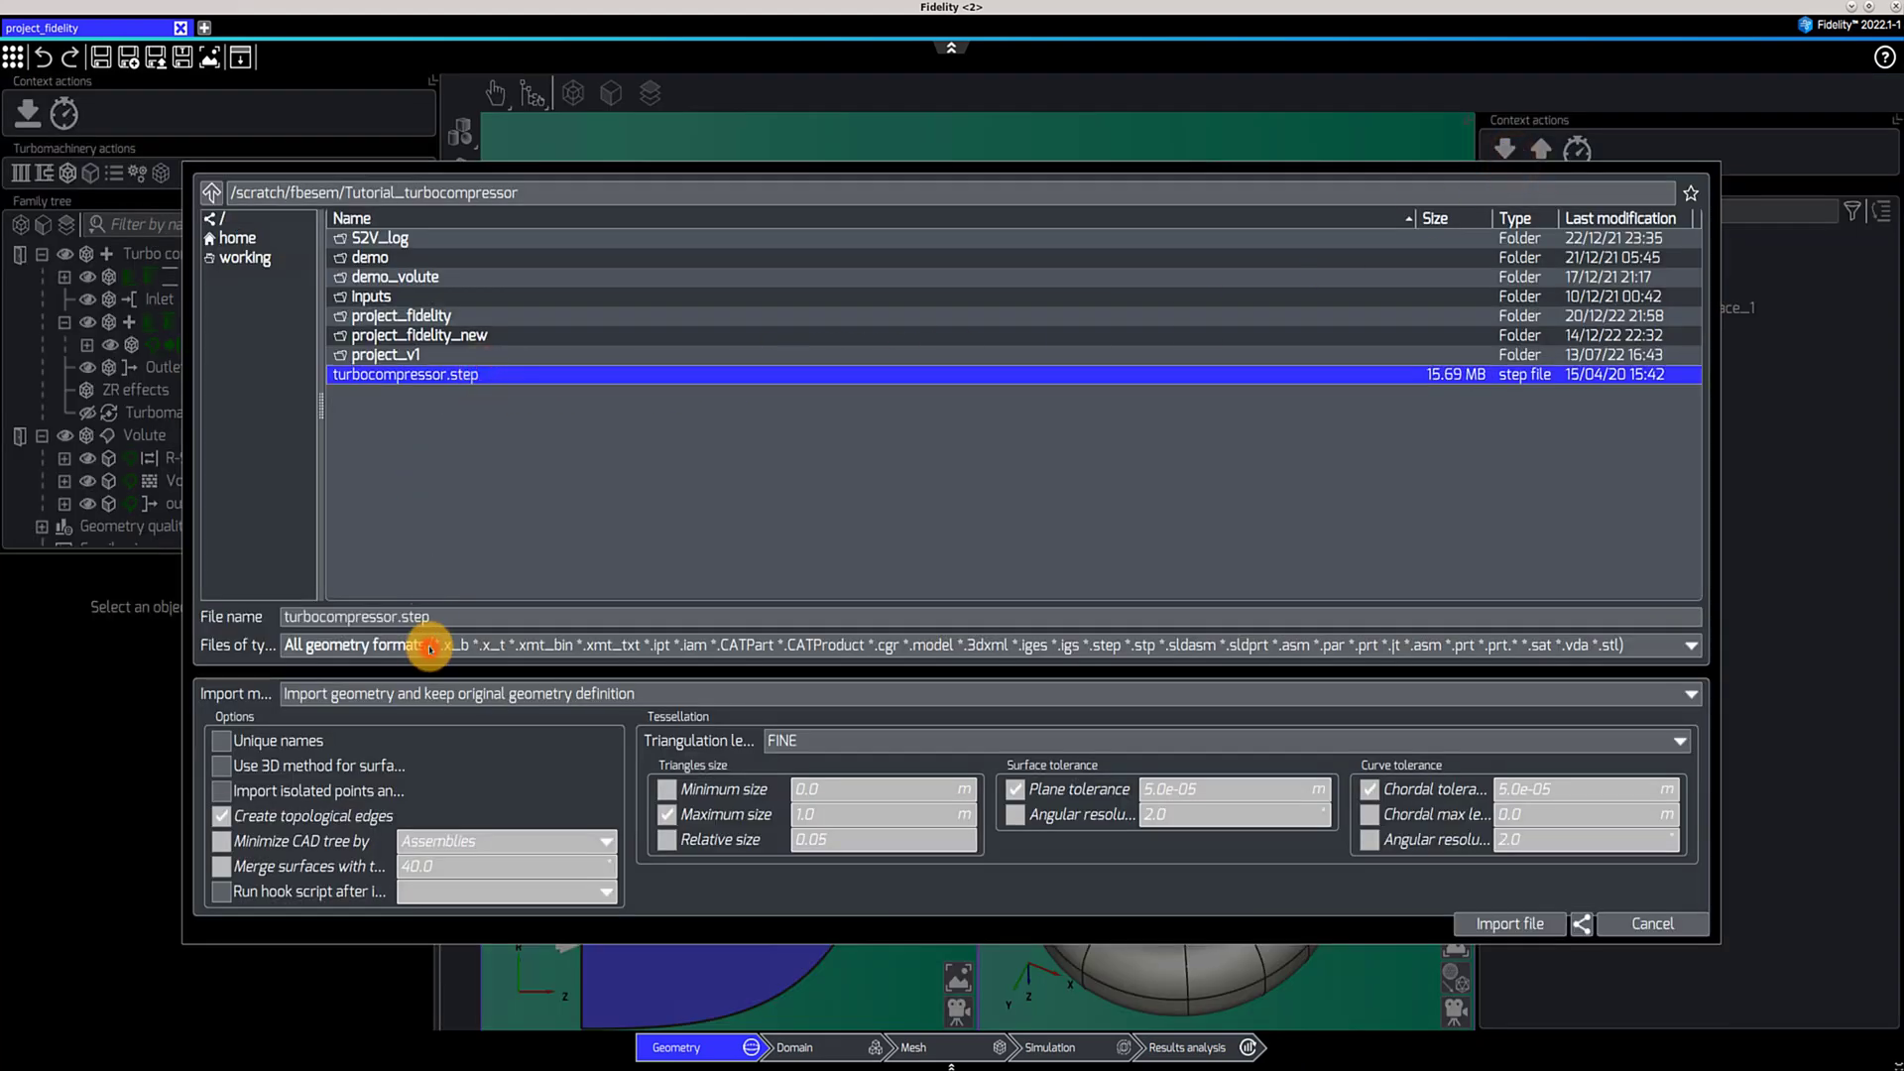
click(431, 646)
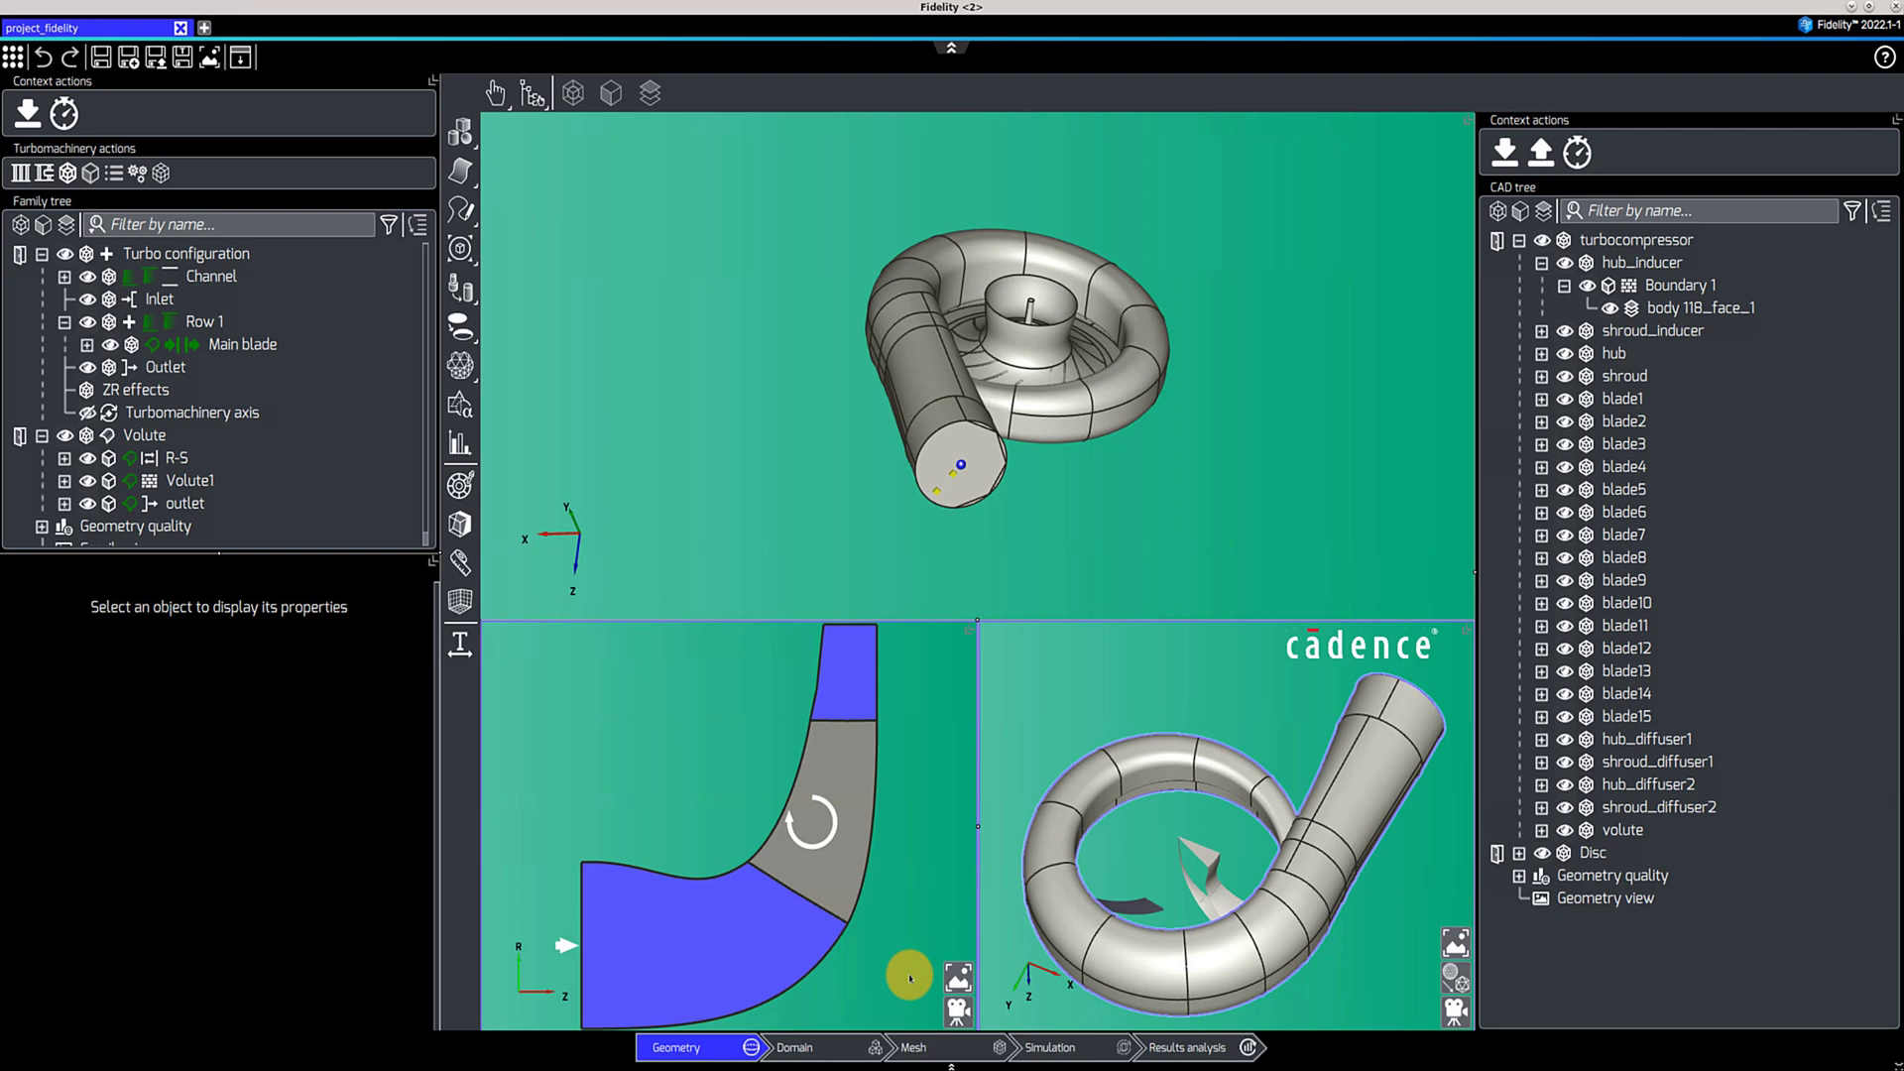
In the domain stage, examine the parameters of the mesh connection between Outlet and R-S
click(828, 1051)
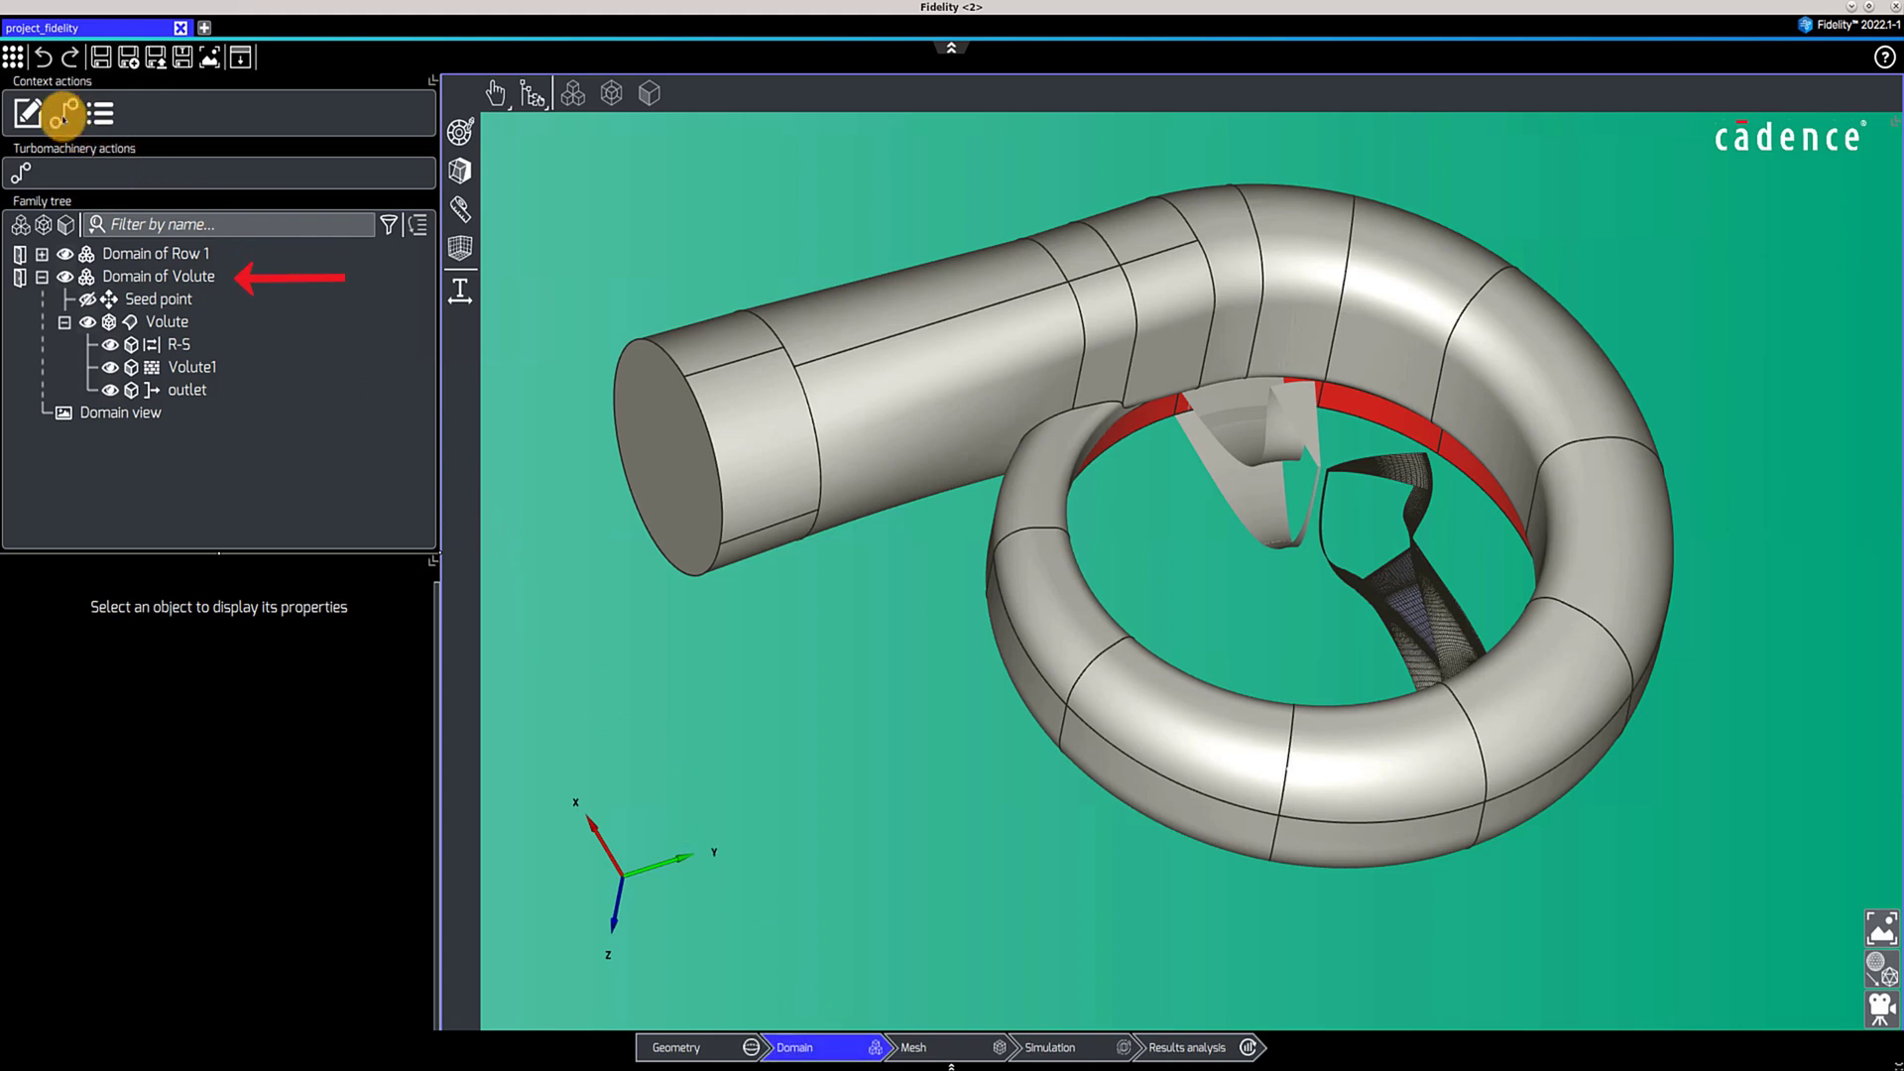
click(63, 115)
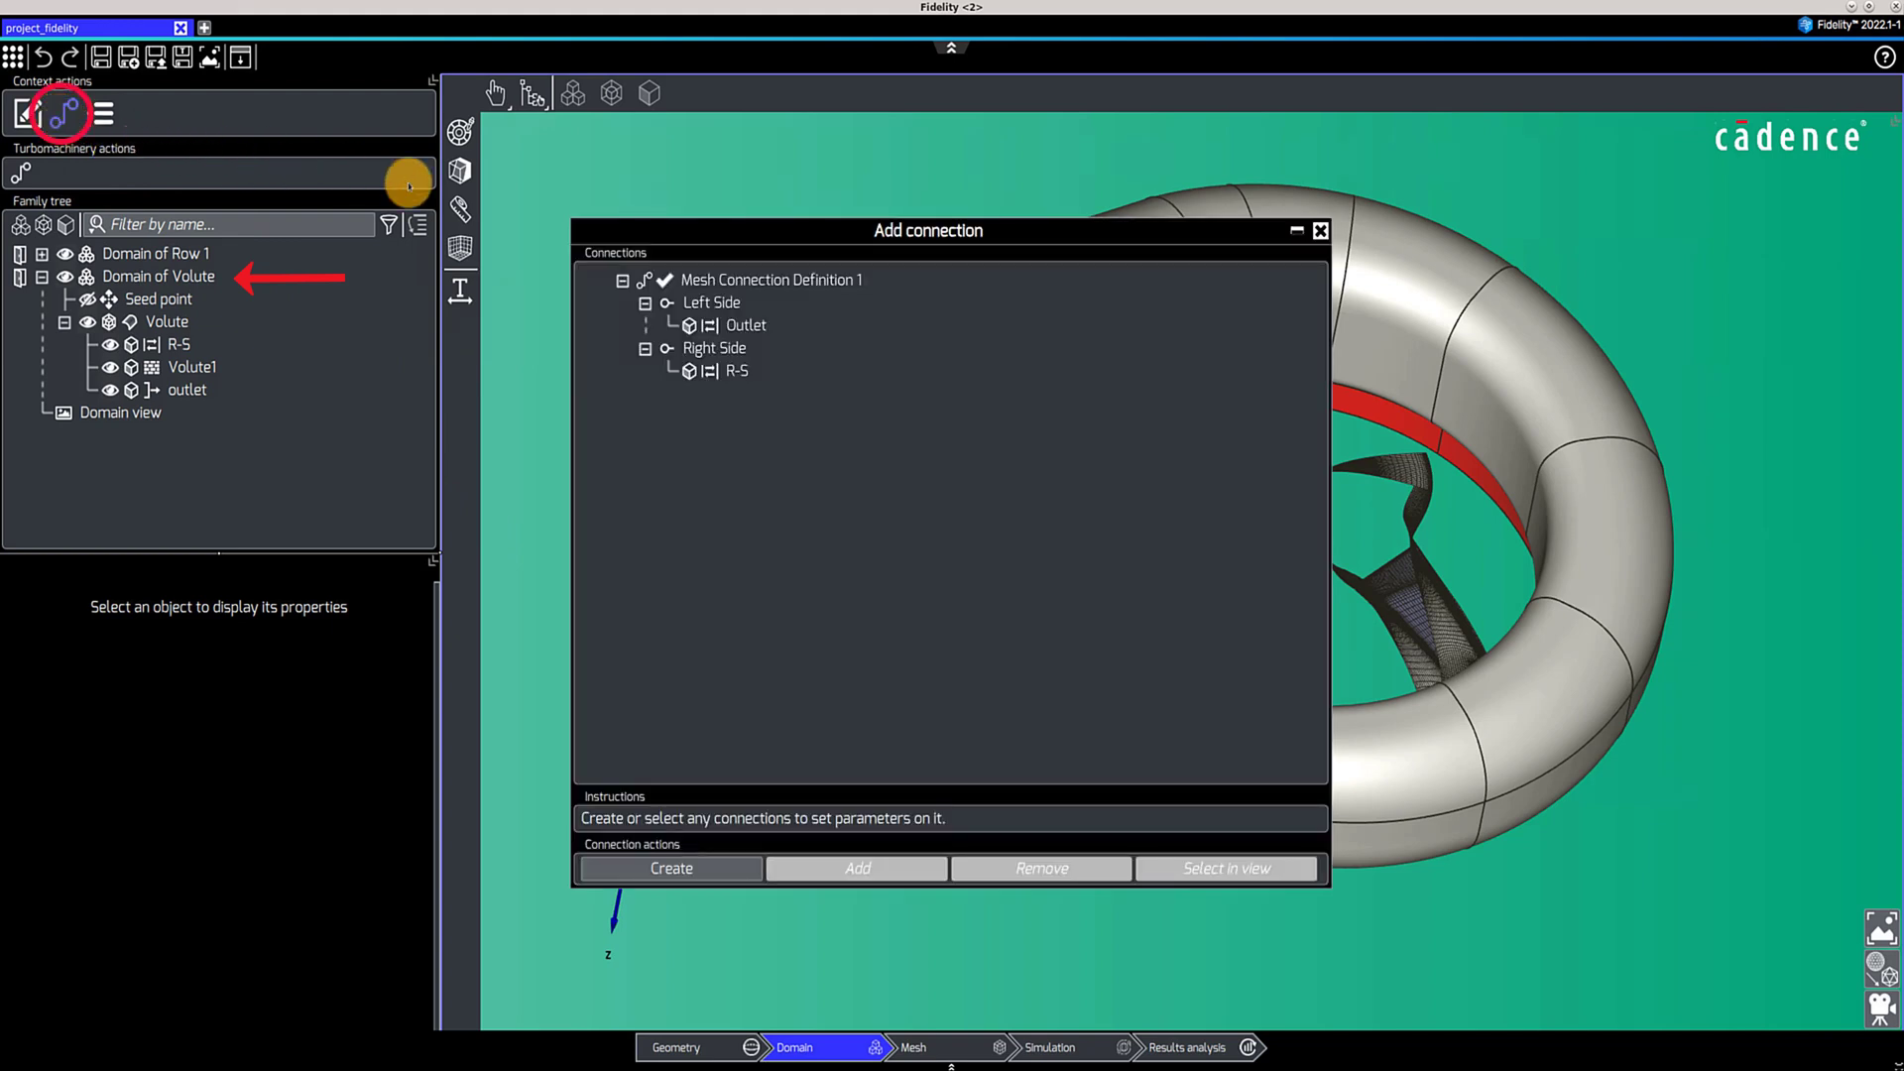
click(1332, 889)
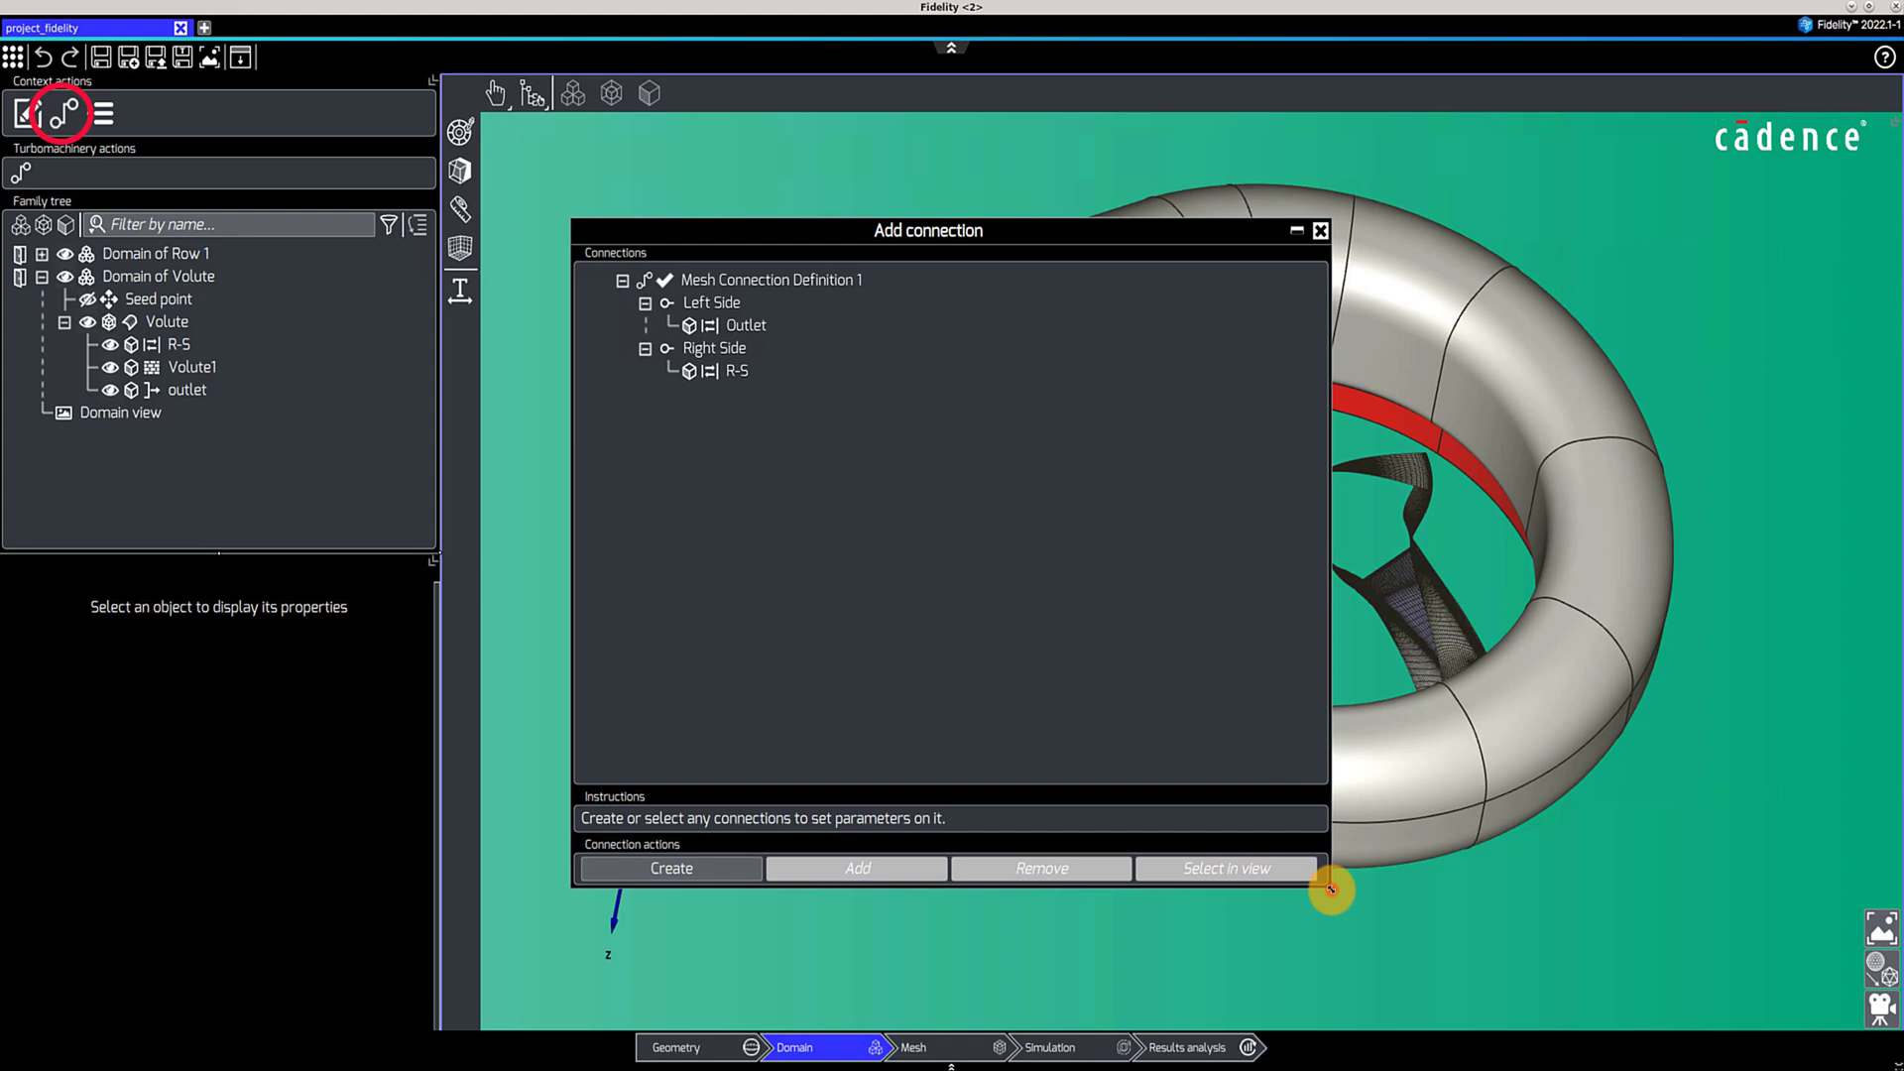
drag(1332, 890, 969, 820)
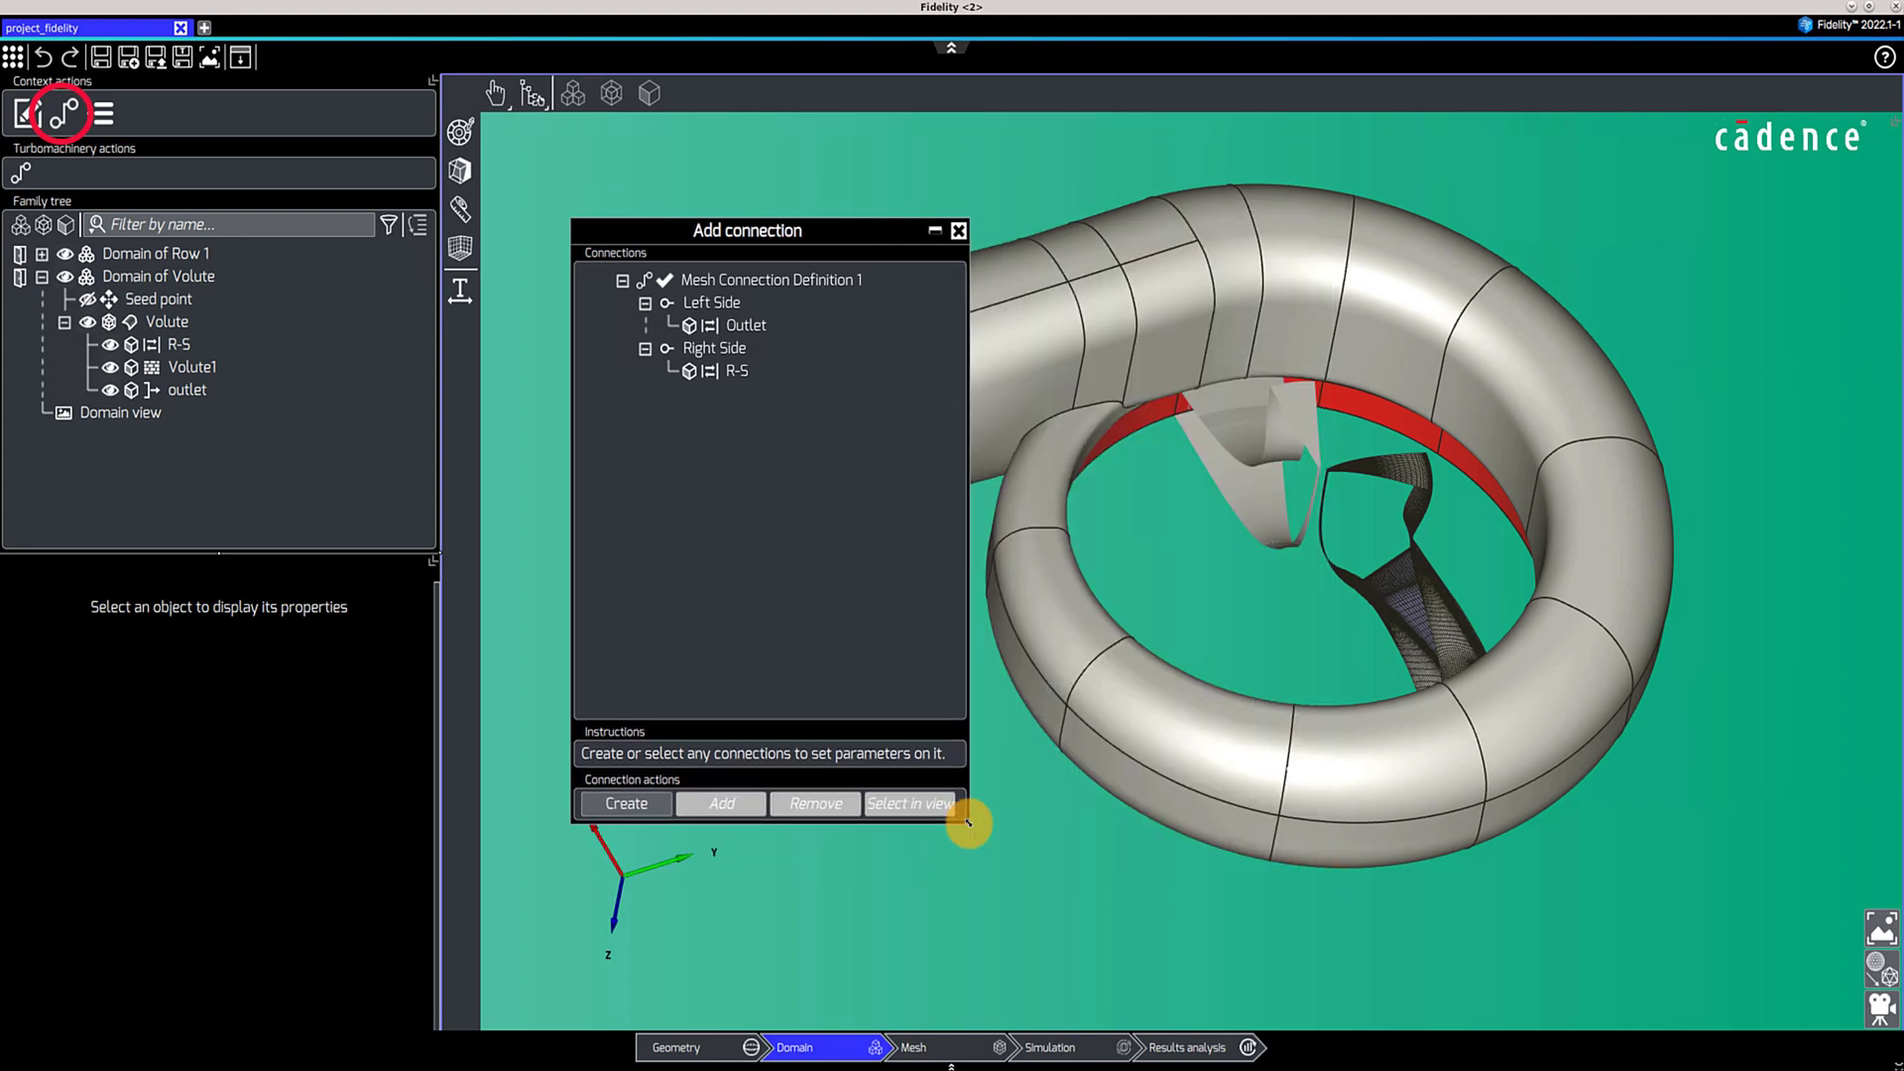
click(858, 282)
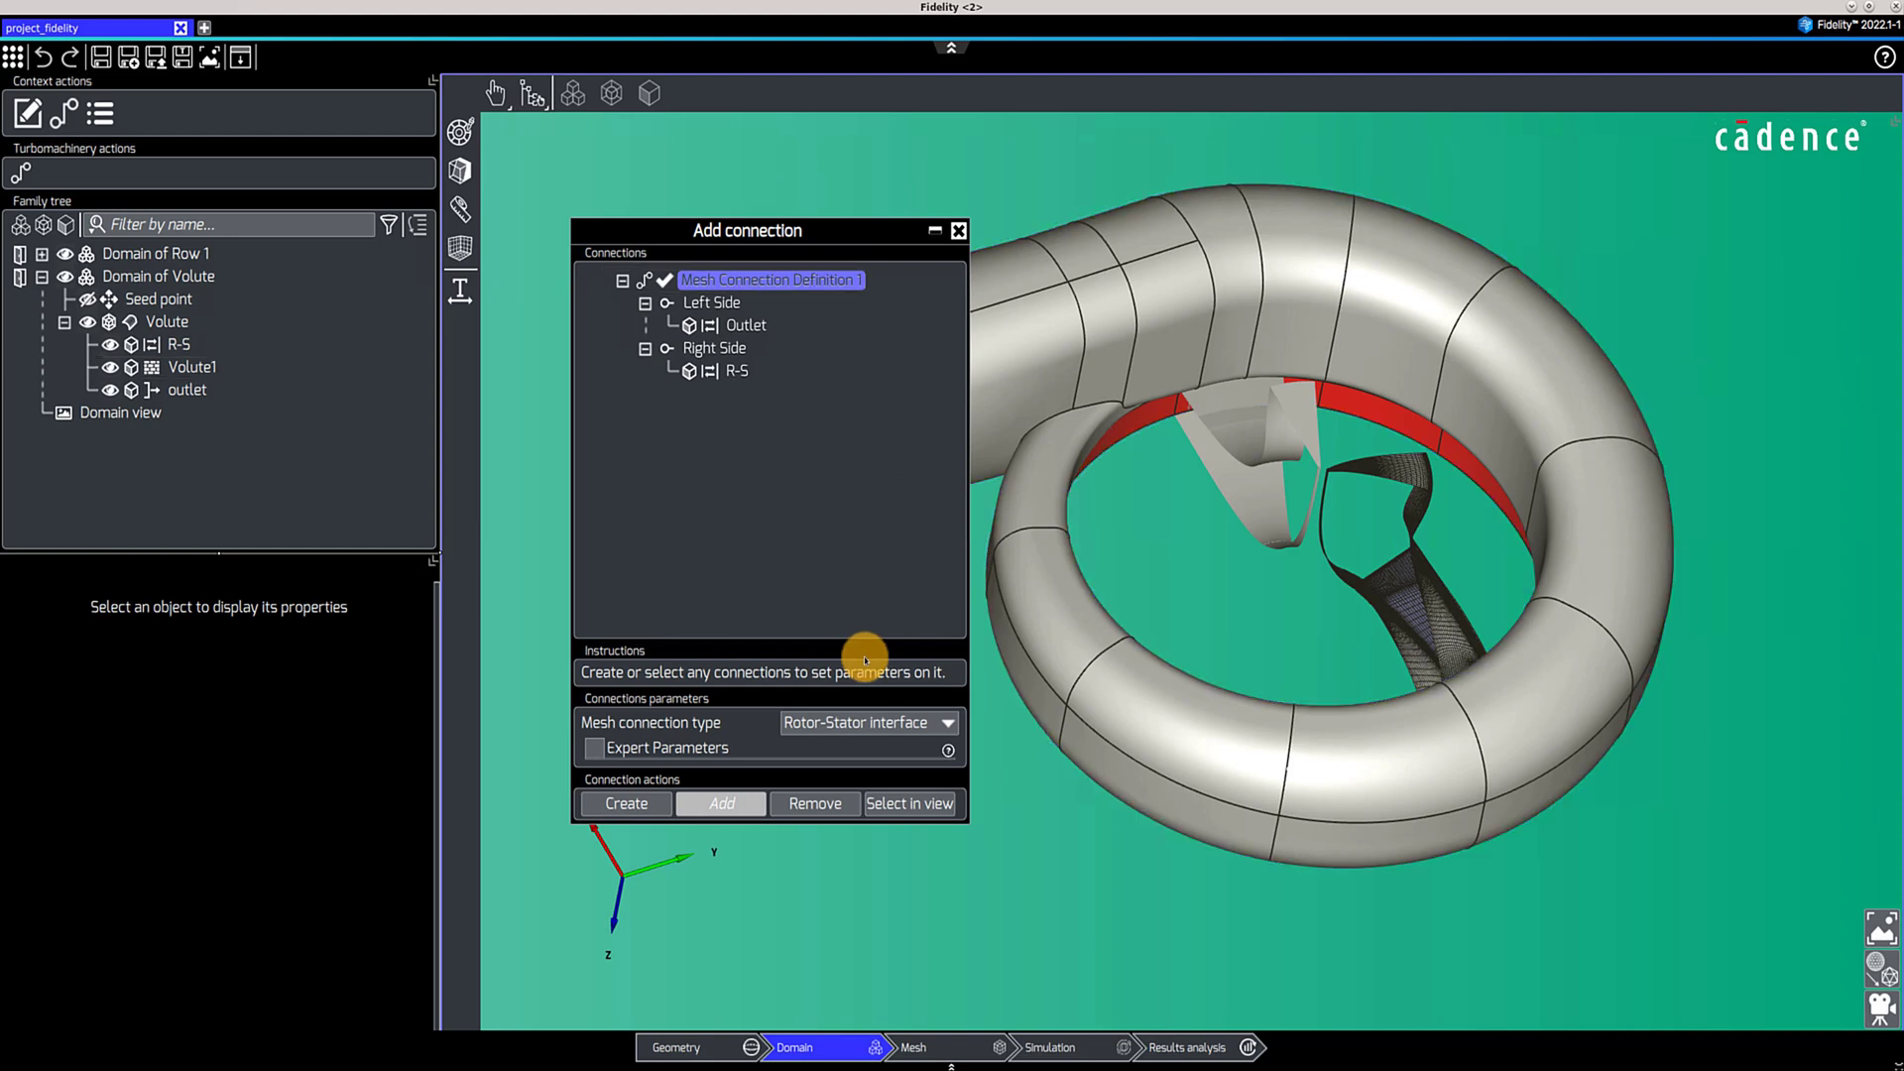
click(960, 229)
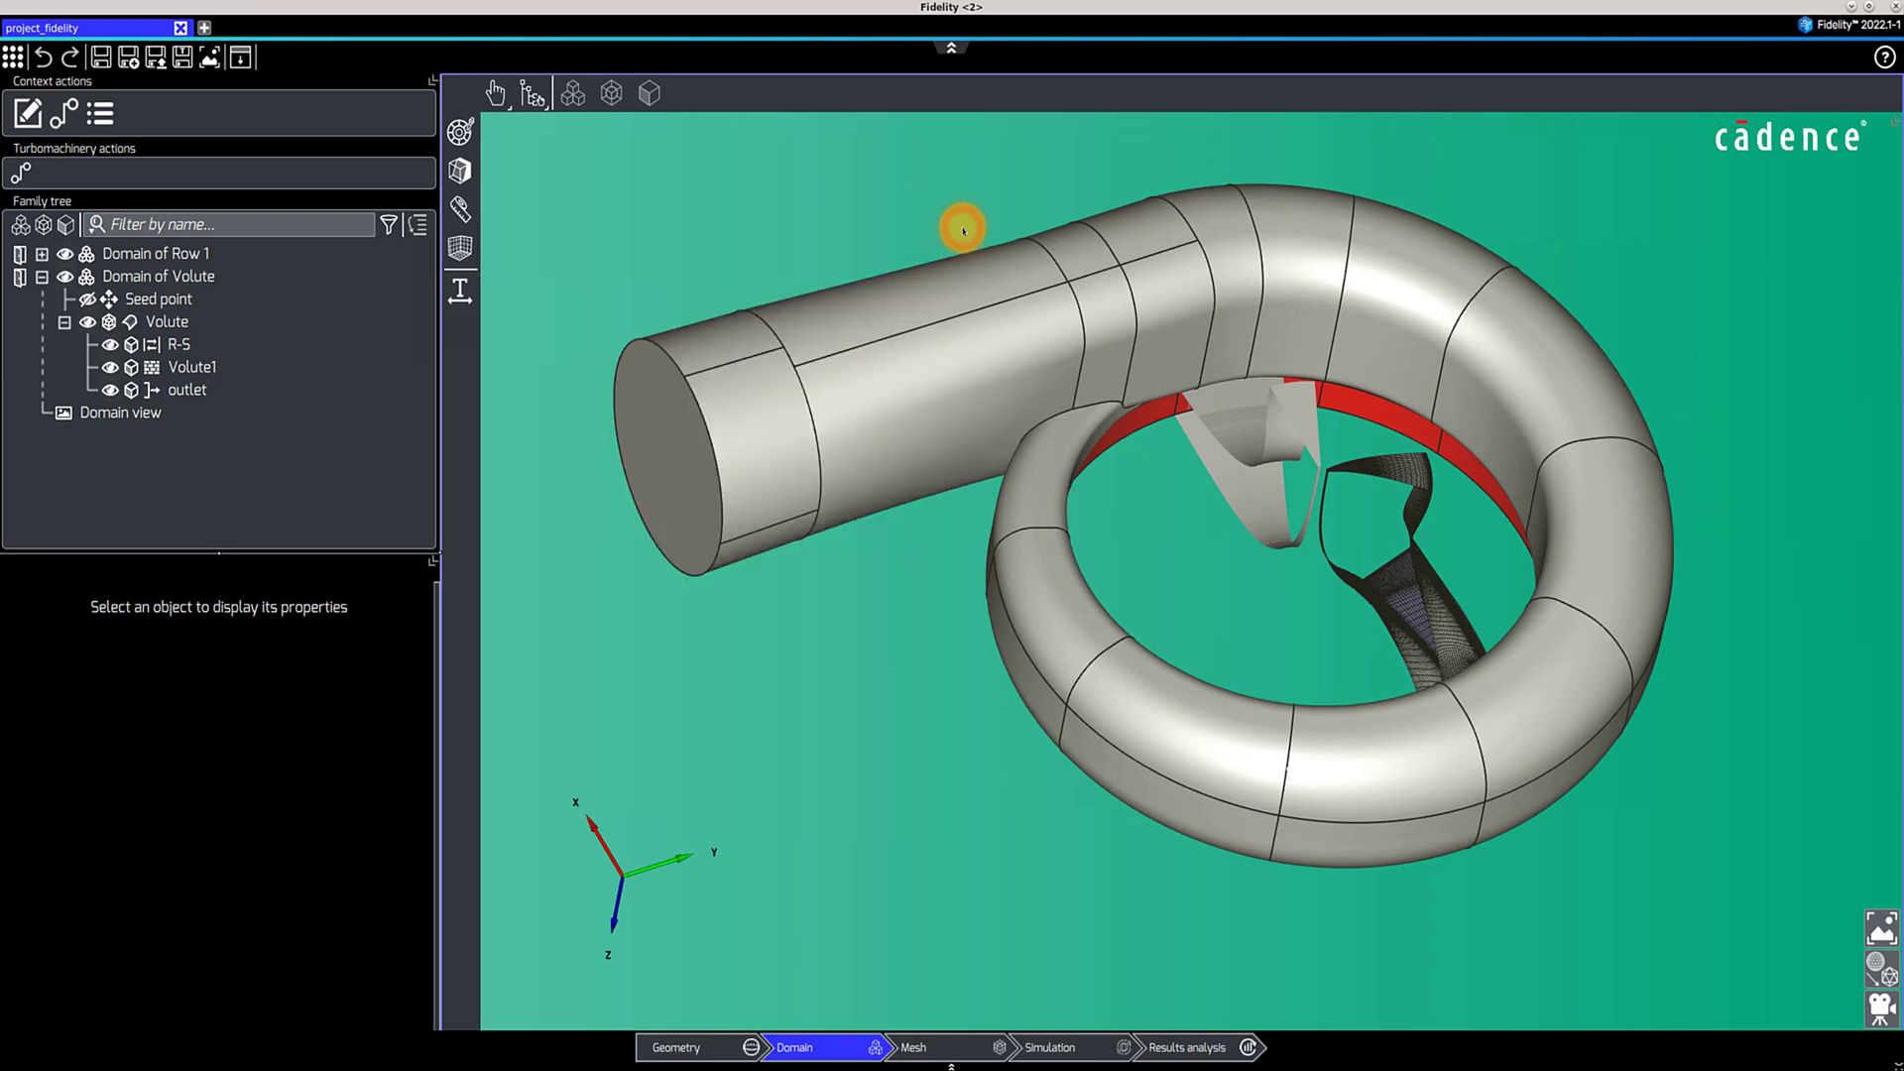
In the mesh stage, review the mesher choices available for the Hexpress entry of the Volute mesh setup
click(947, 1047)
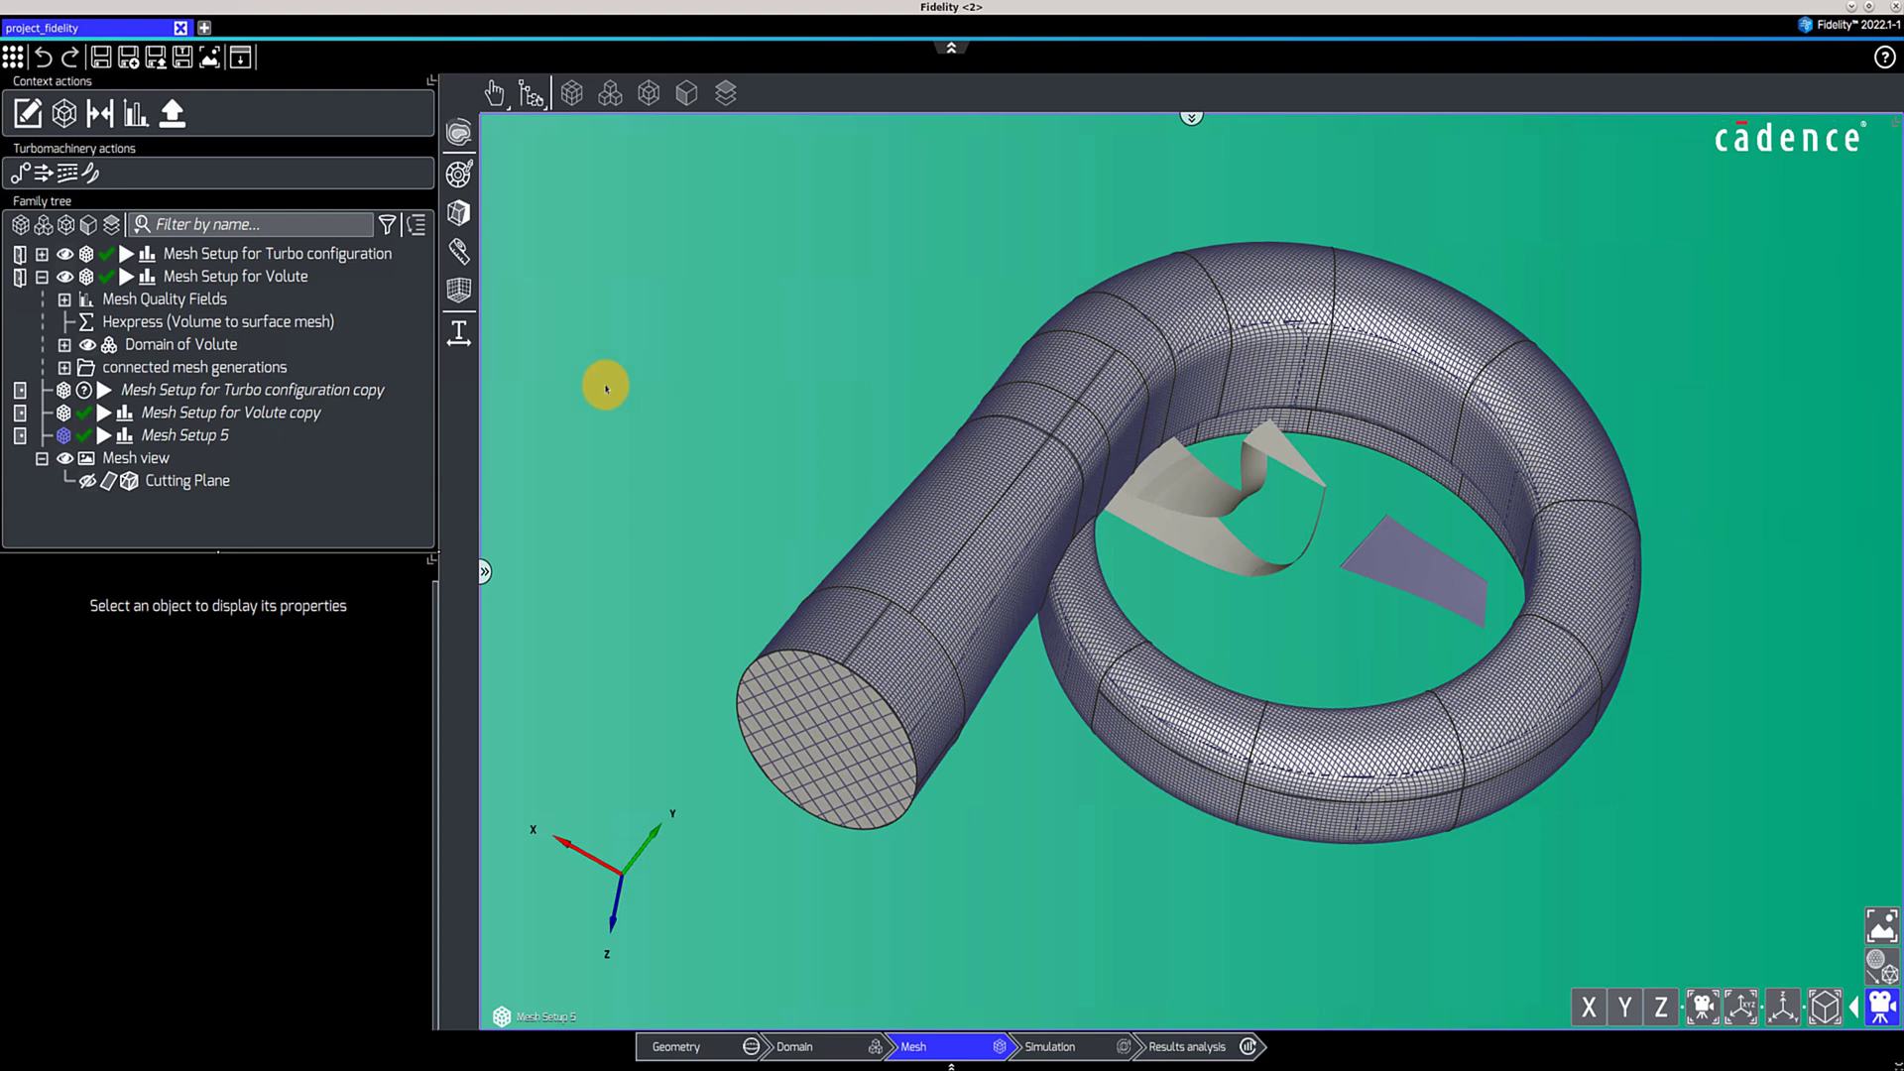
click(317, 326)
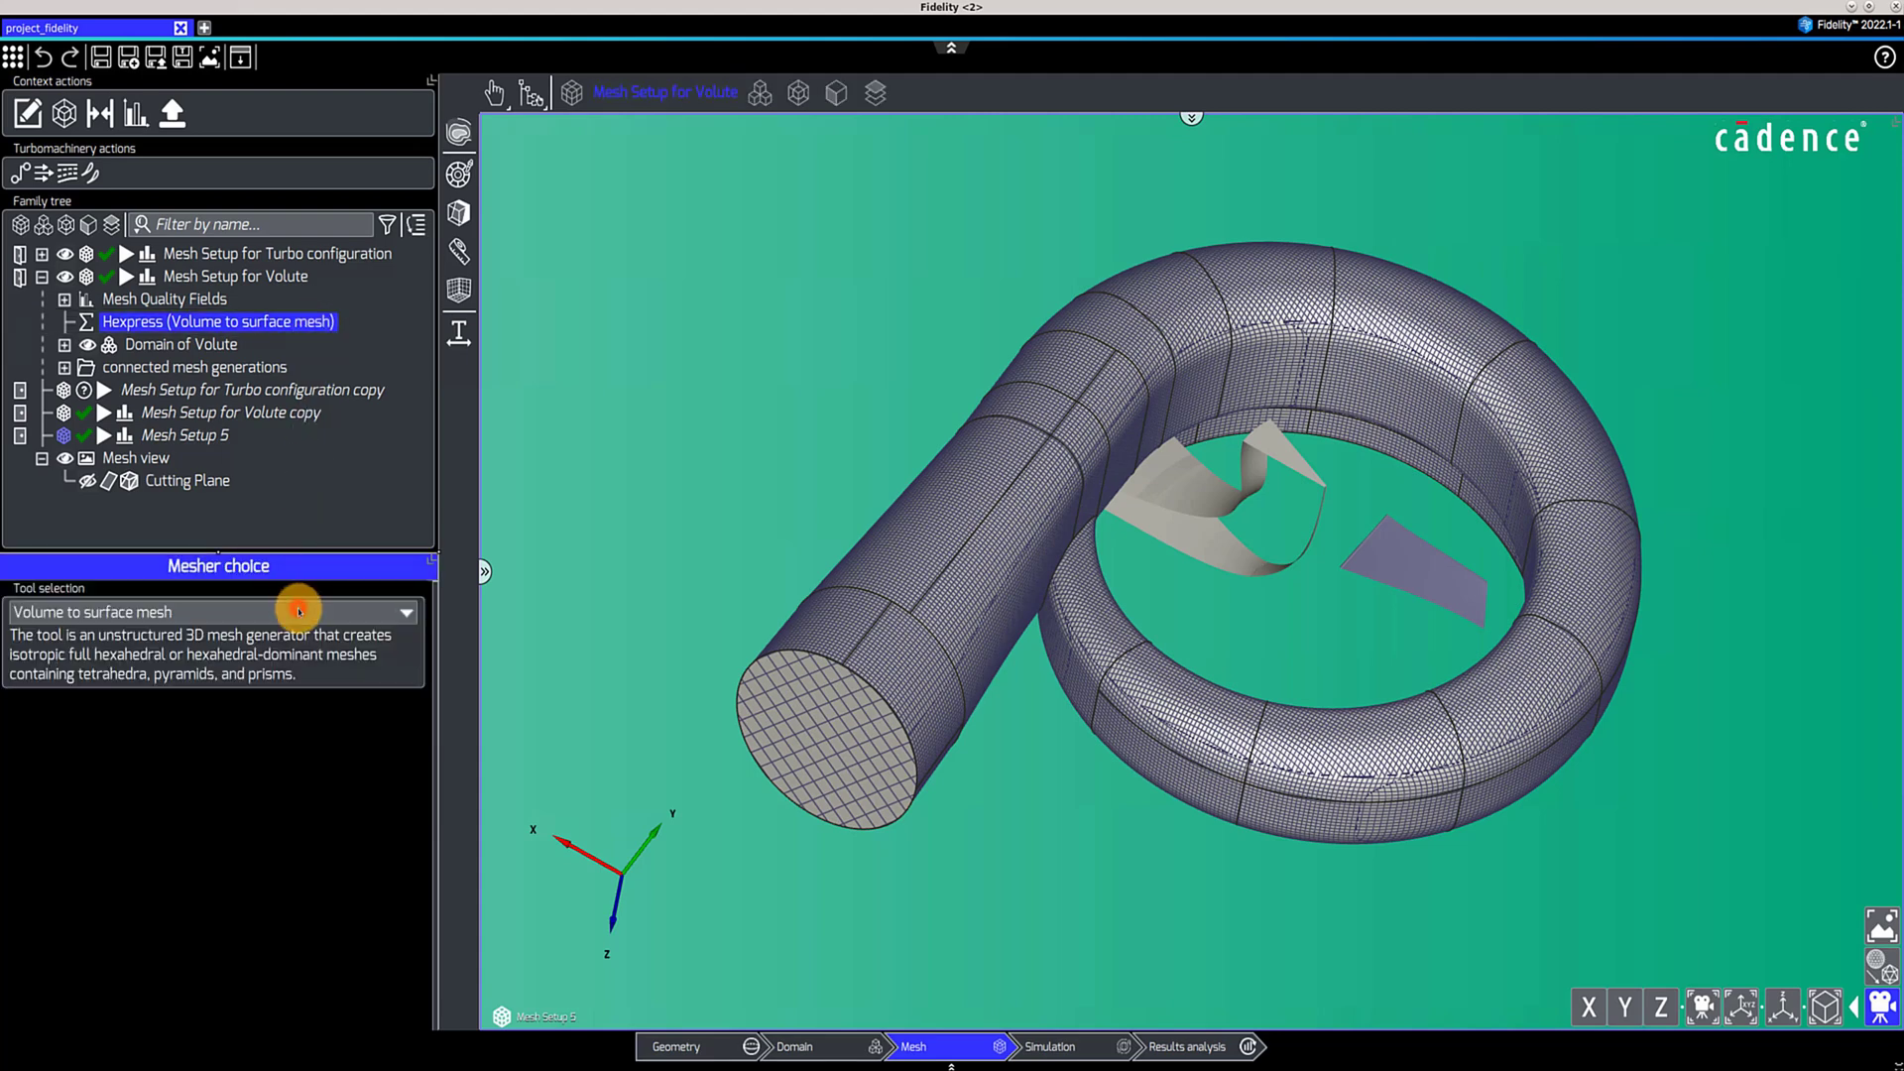
click(298, 612)
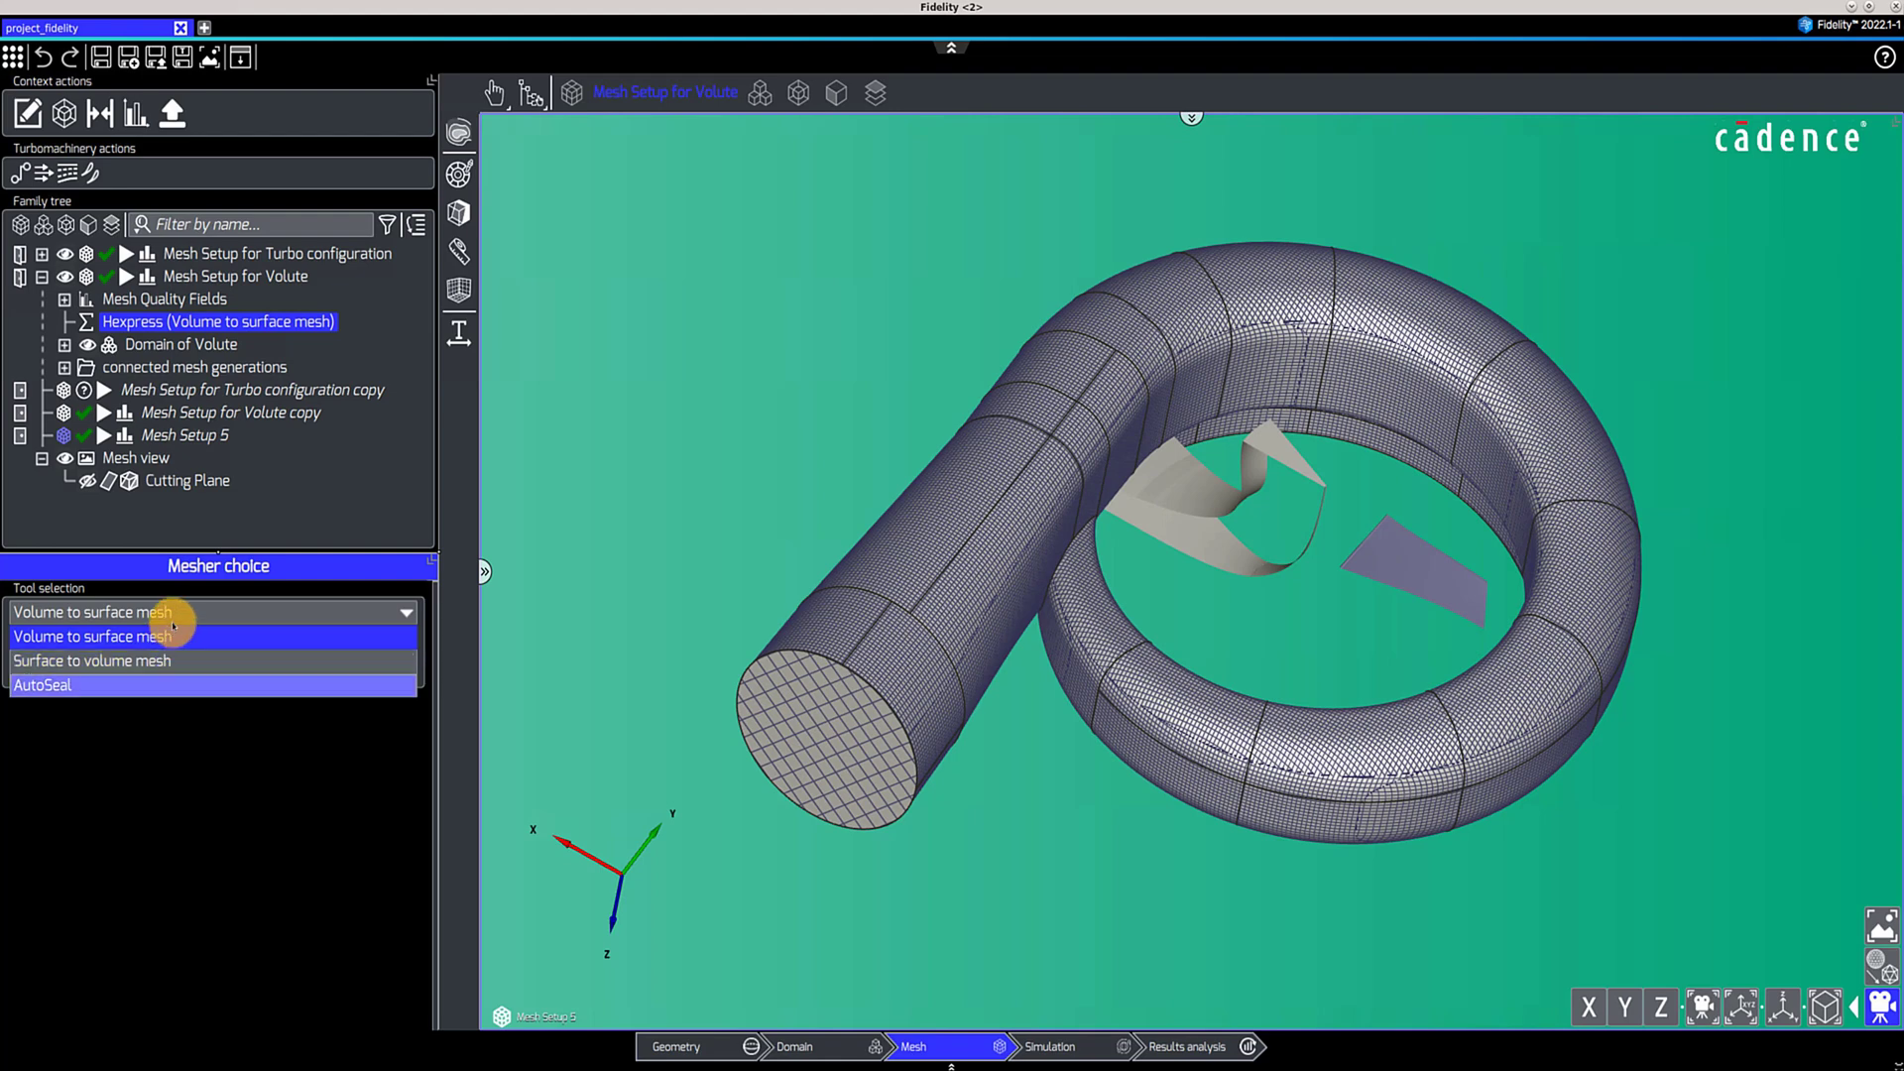
click(176, 612)
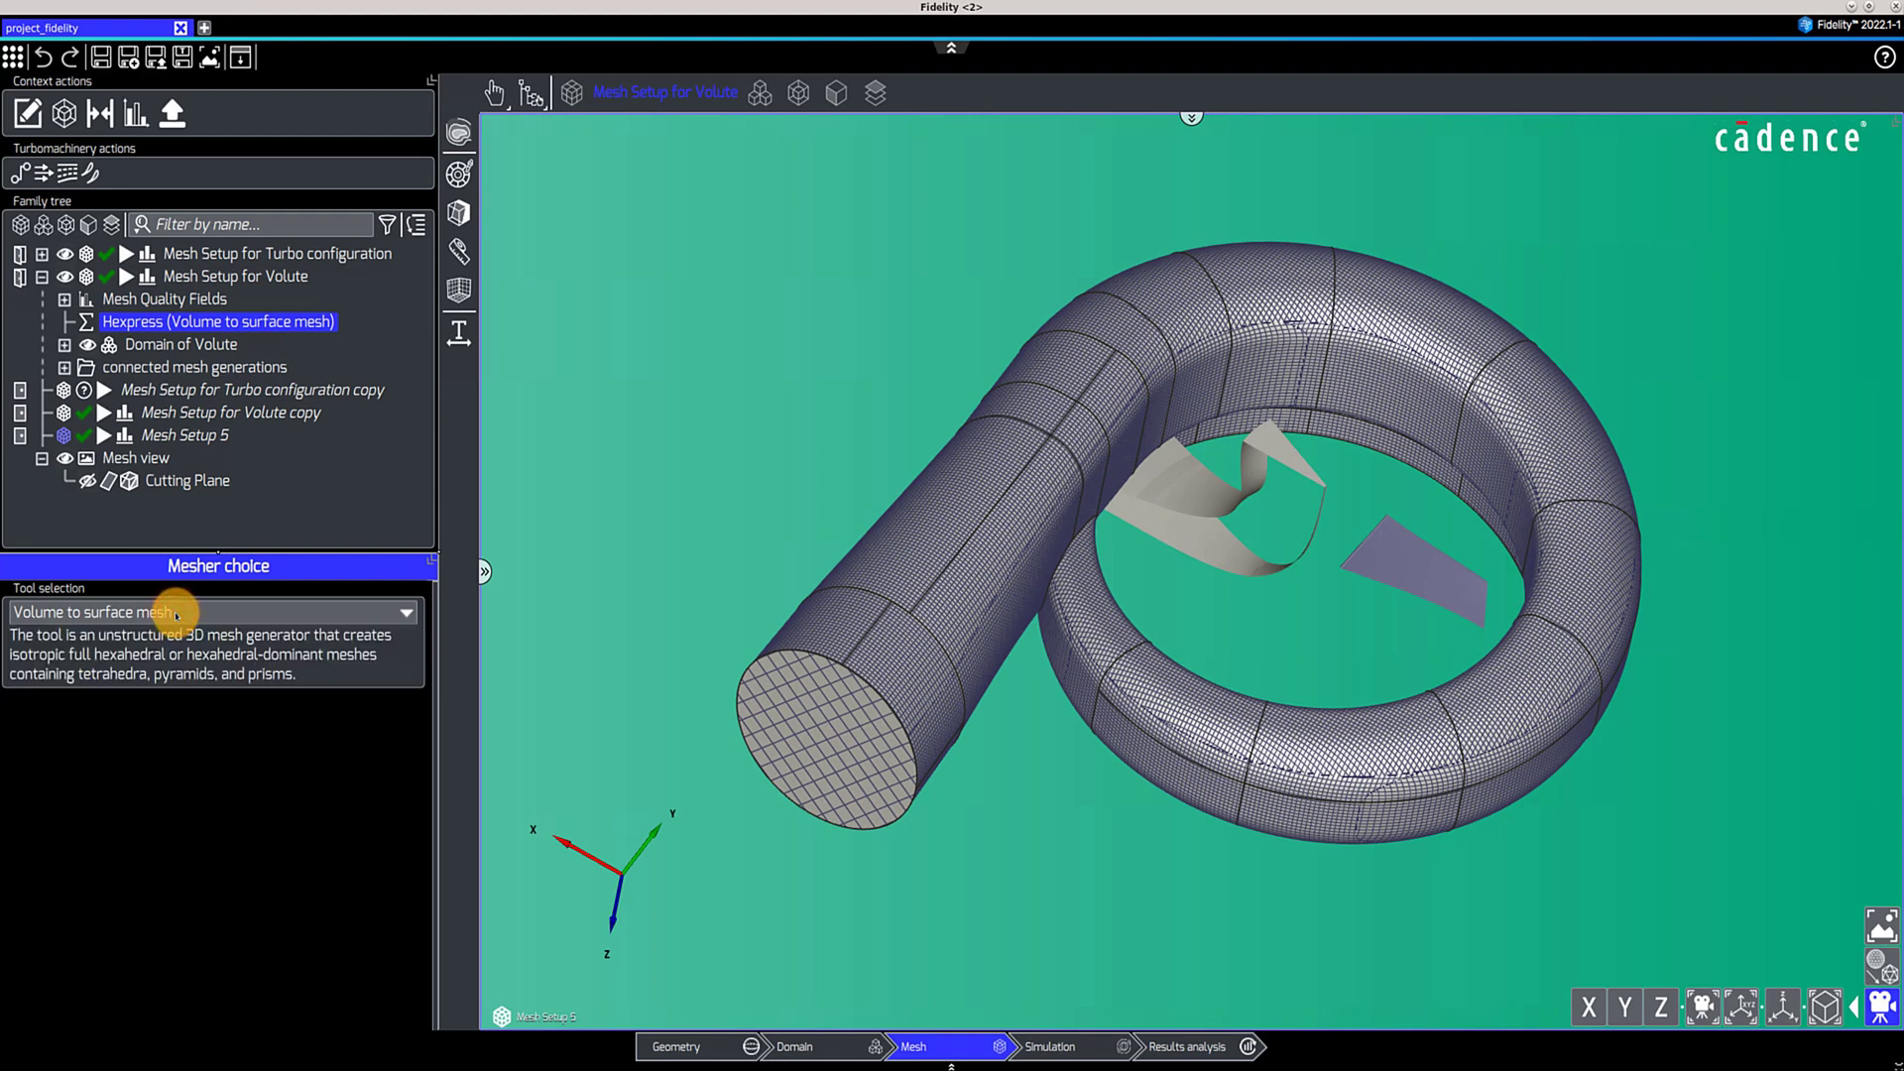
Load the generated meshes of the Turbo configuration and Volute mesh setups into the view
click(247, 254)
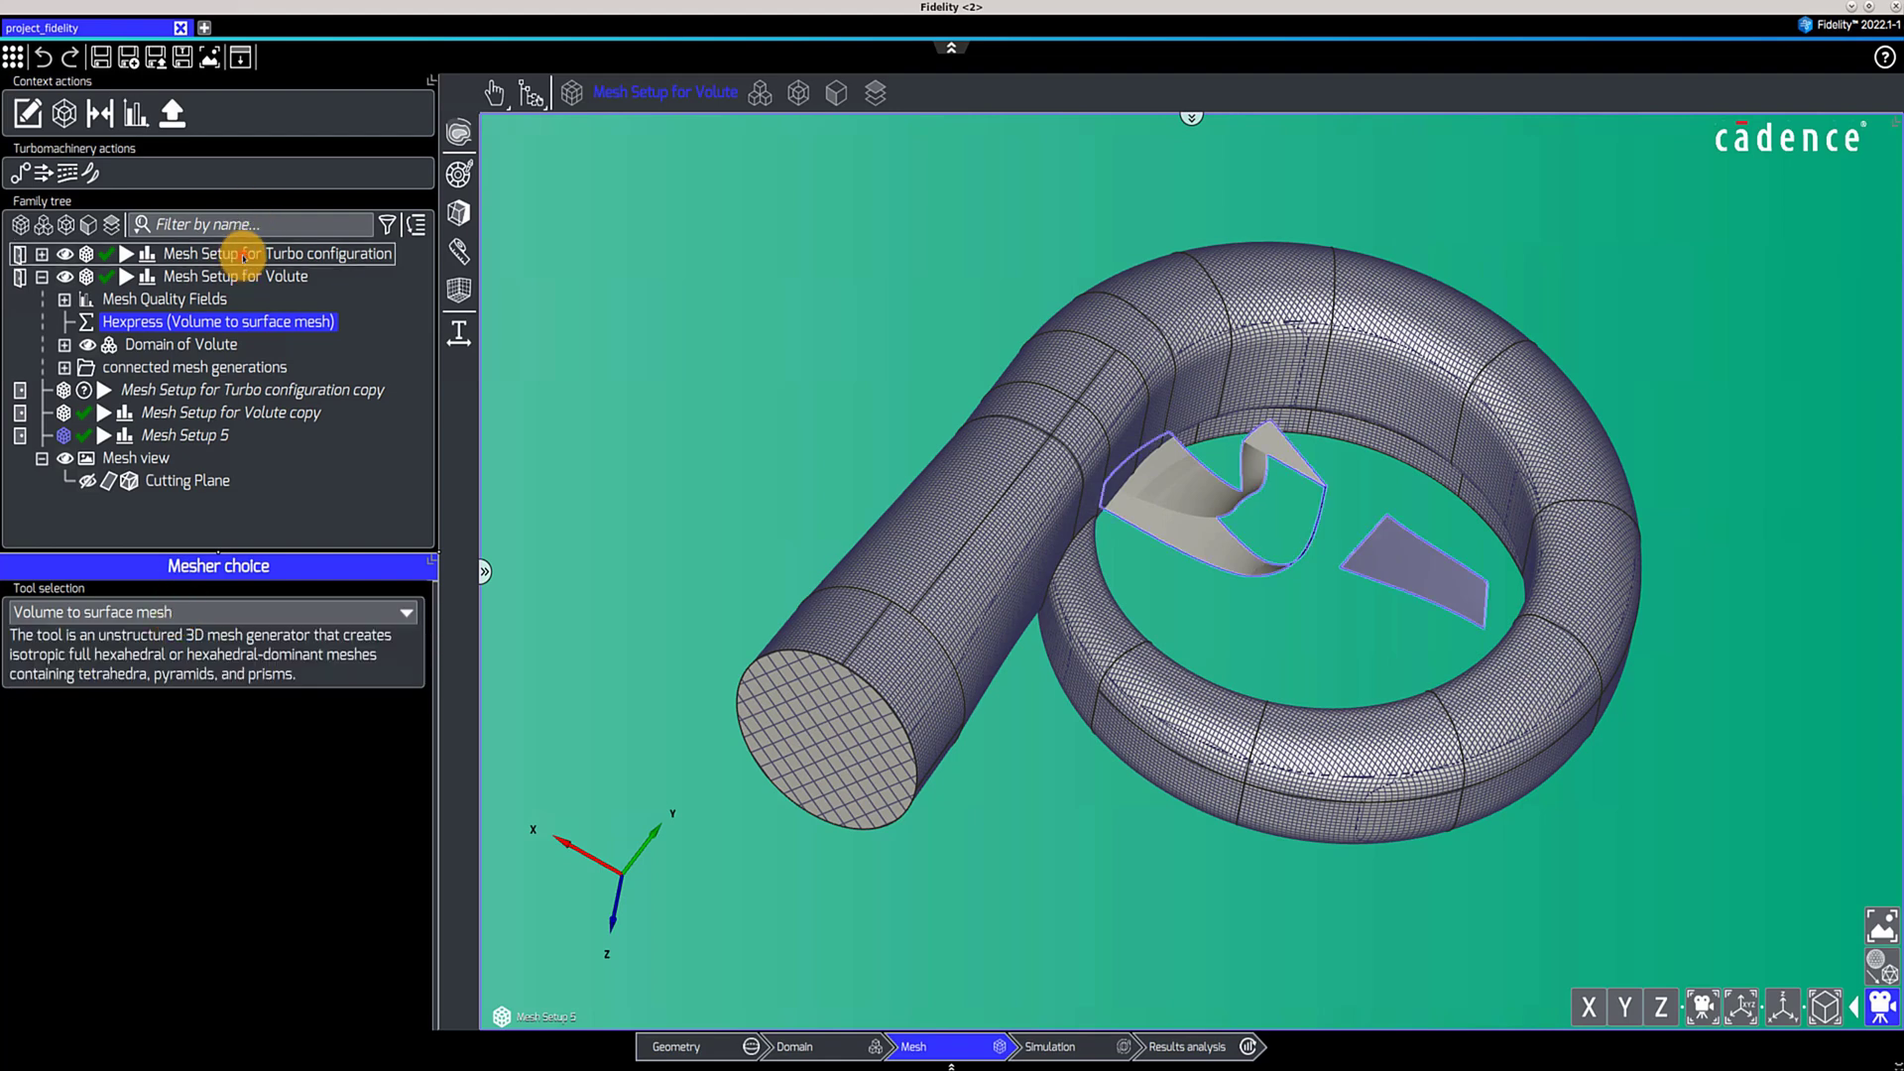
right_click(247, 255)
click(284, 335)
click(260, 277)
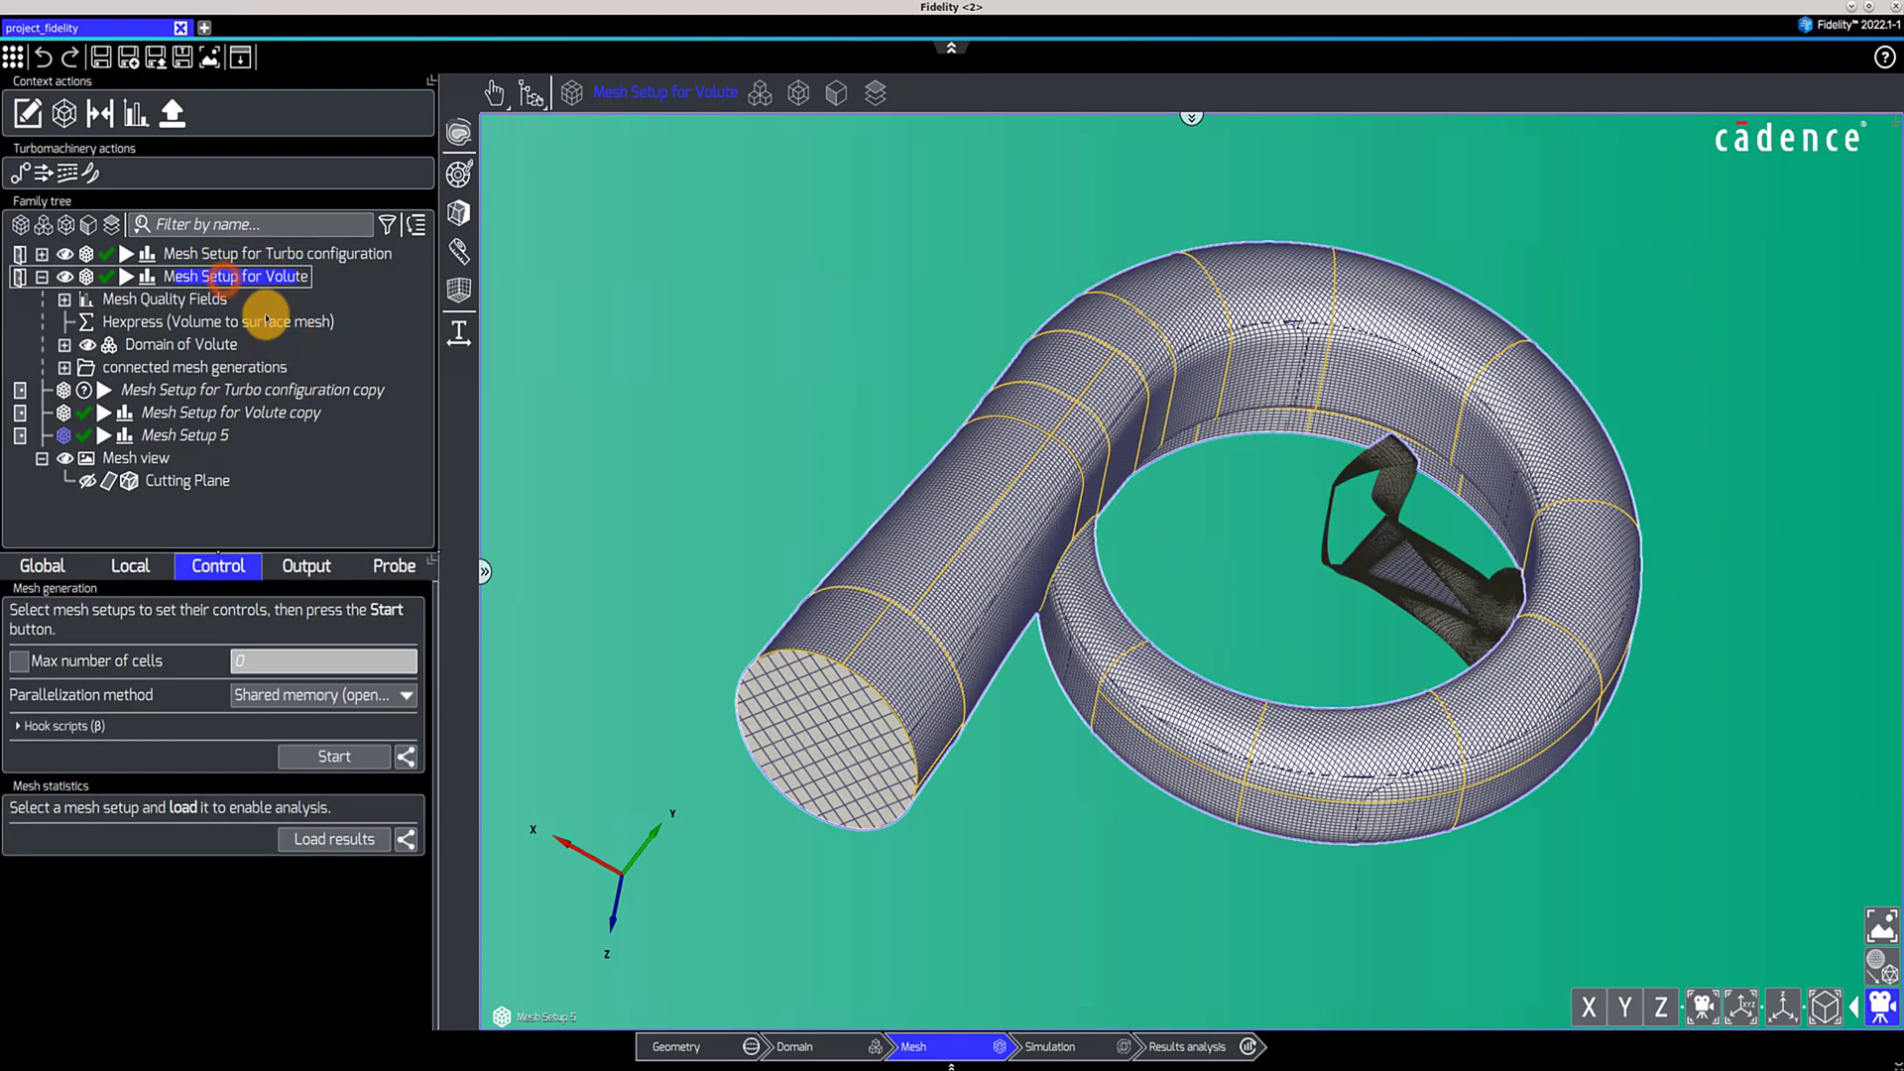
right_click(260, 277)
click(280, 339)
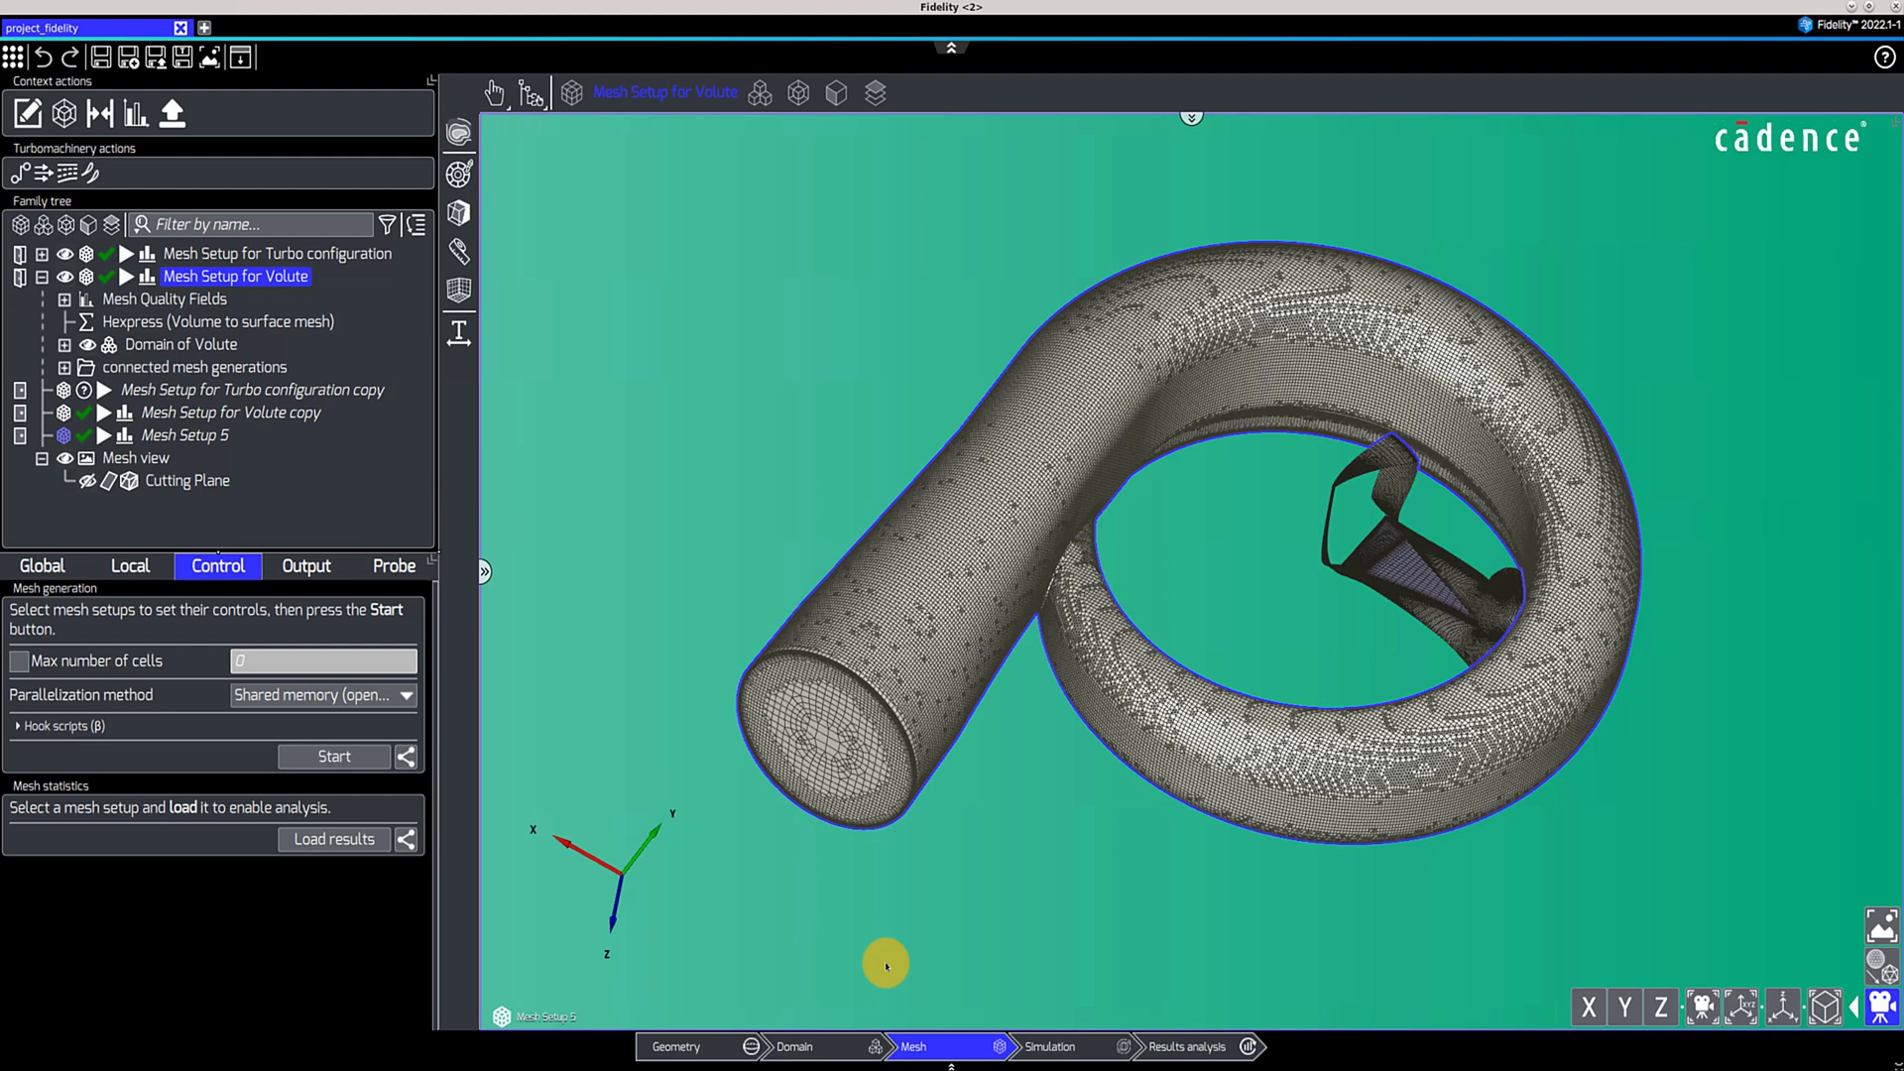
Set Simulation 1 to Unsteady mode at the Advanced configuration level, and open its numerics settings
click(1076, 1048)
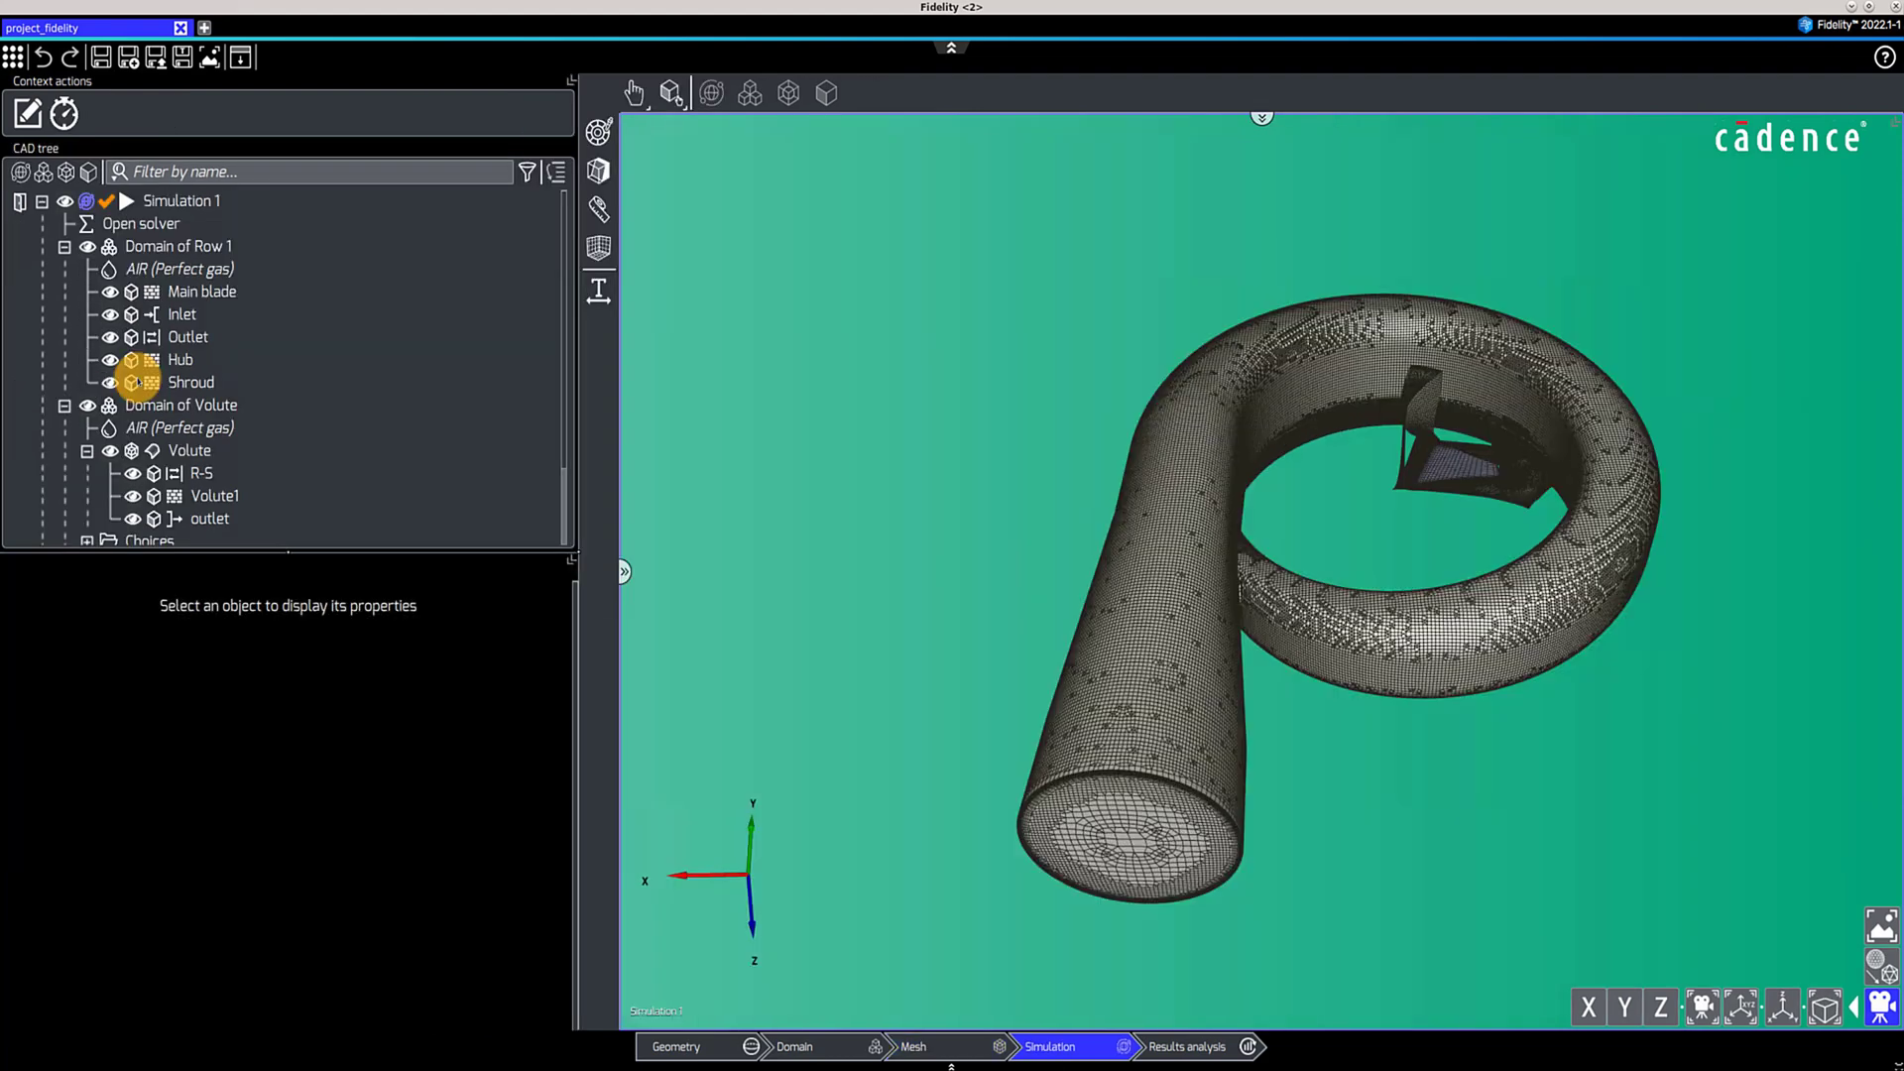
click(174, 204)
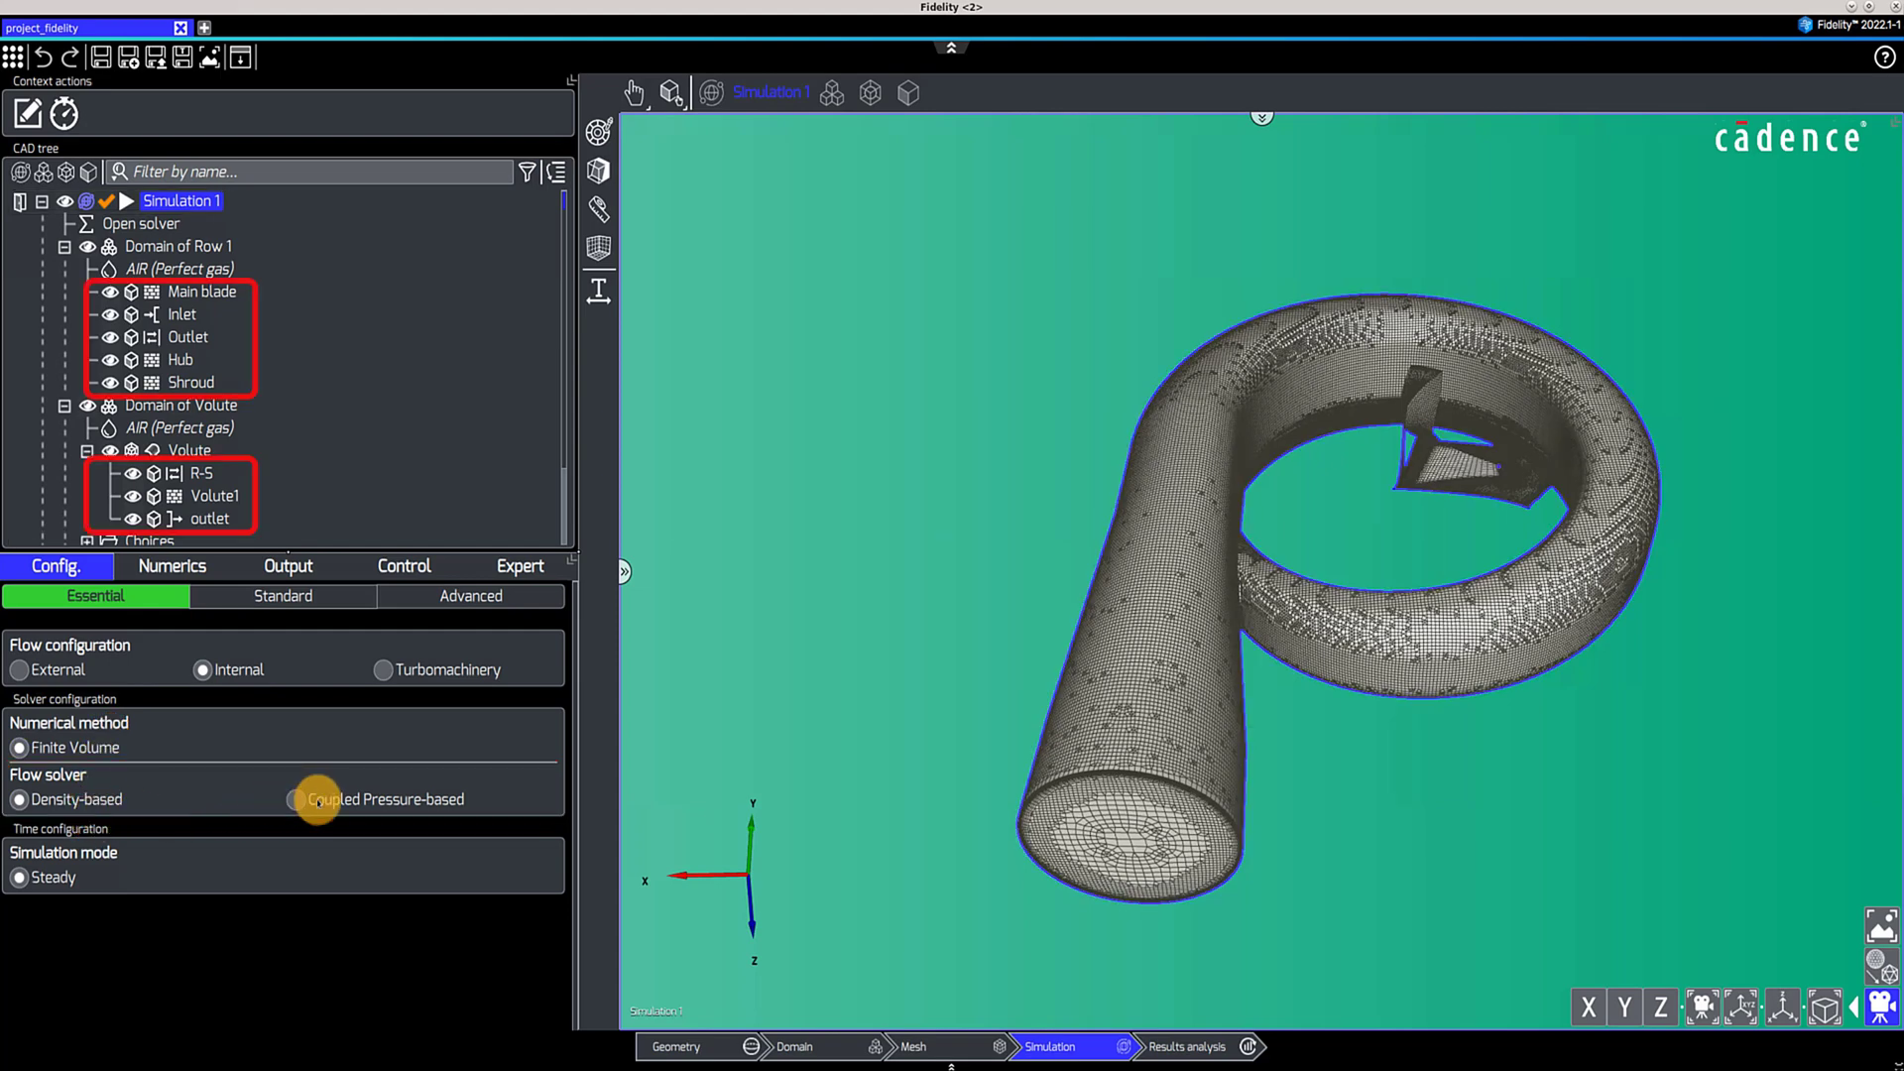
click(244, 598)
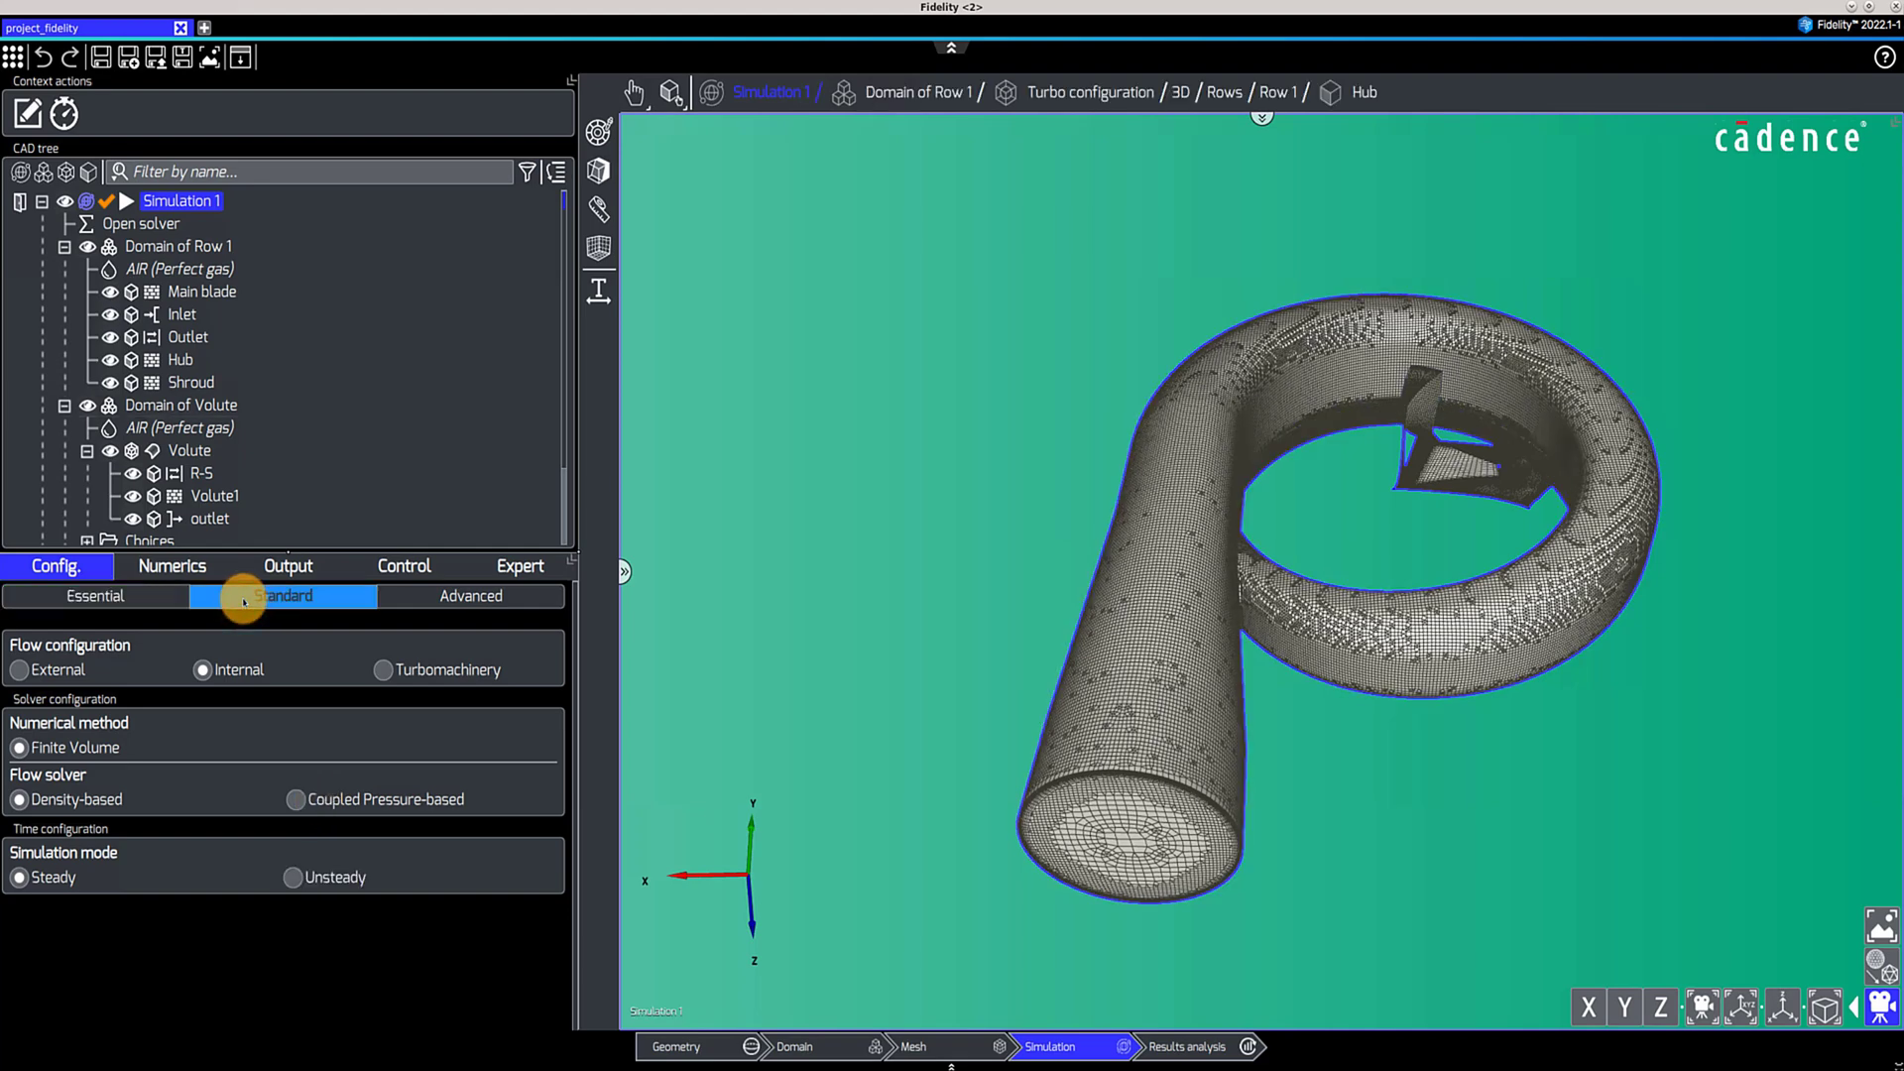
click(430, 605)
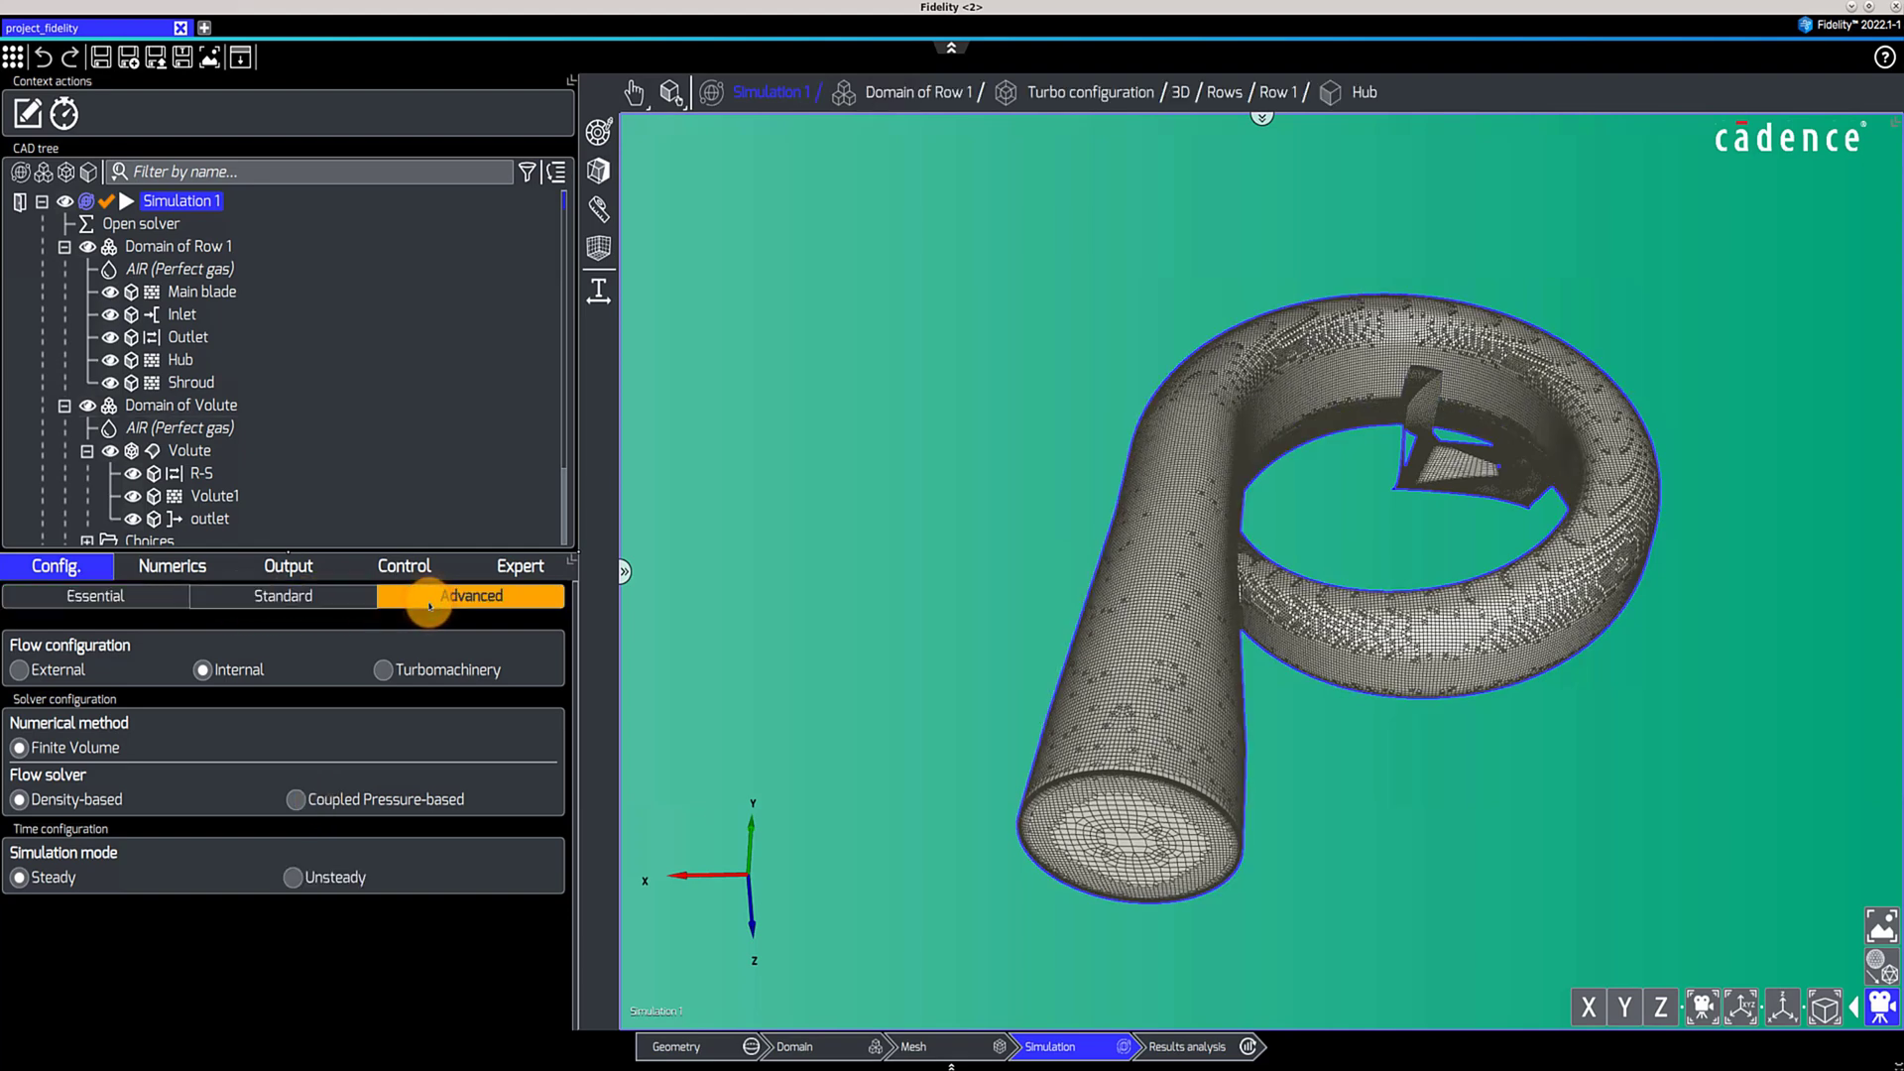
click(293, 878)
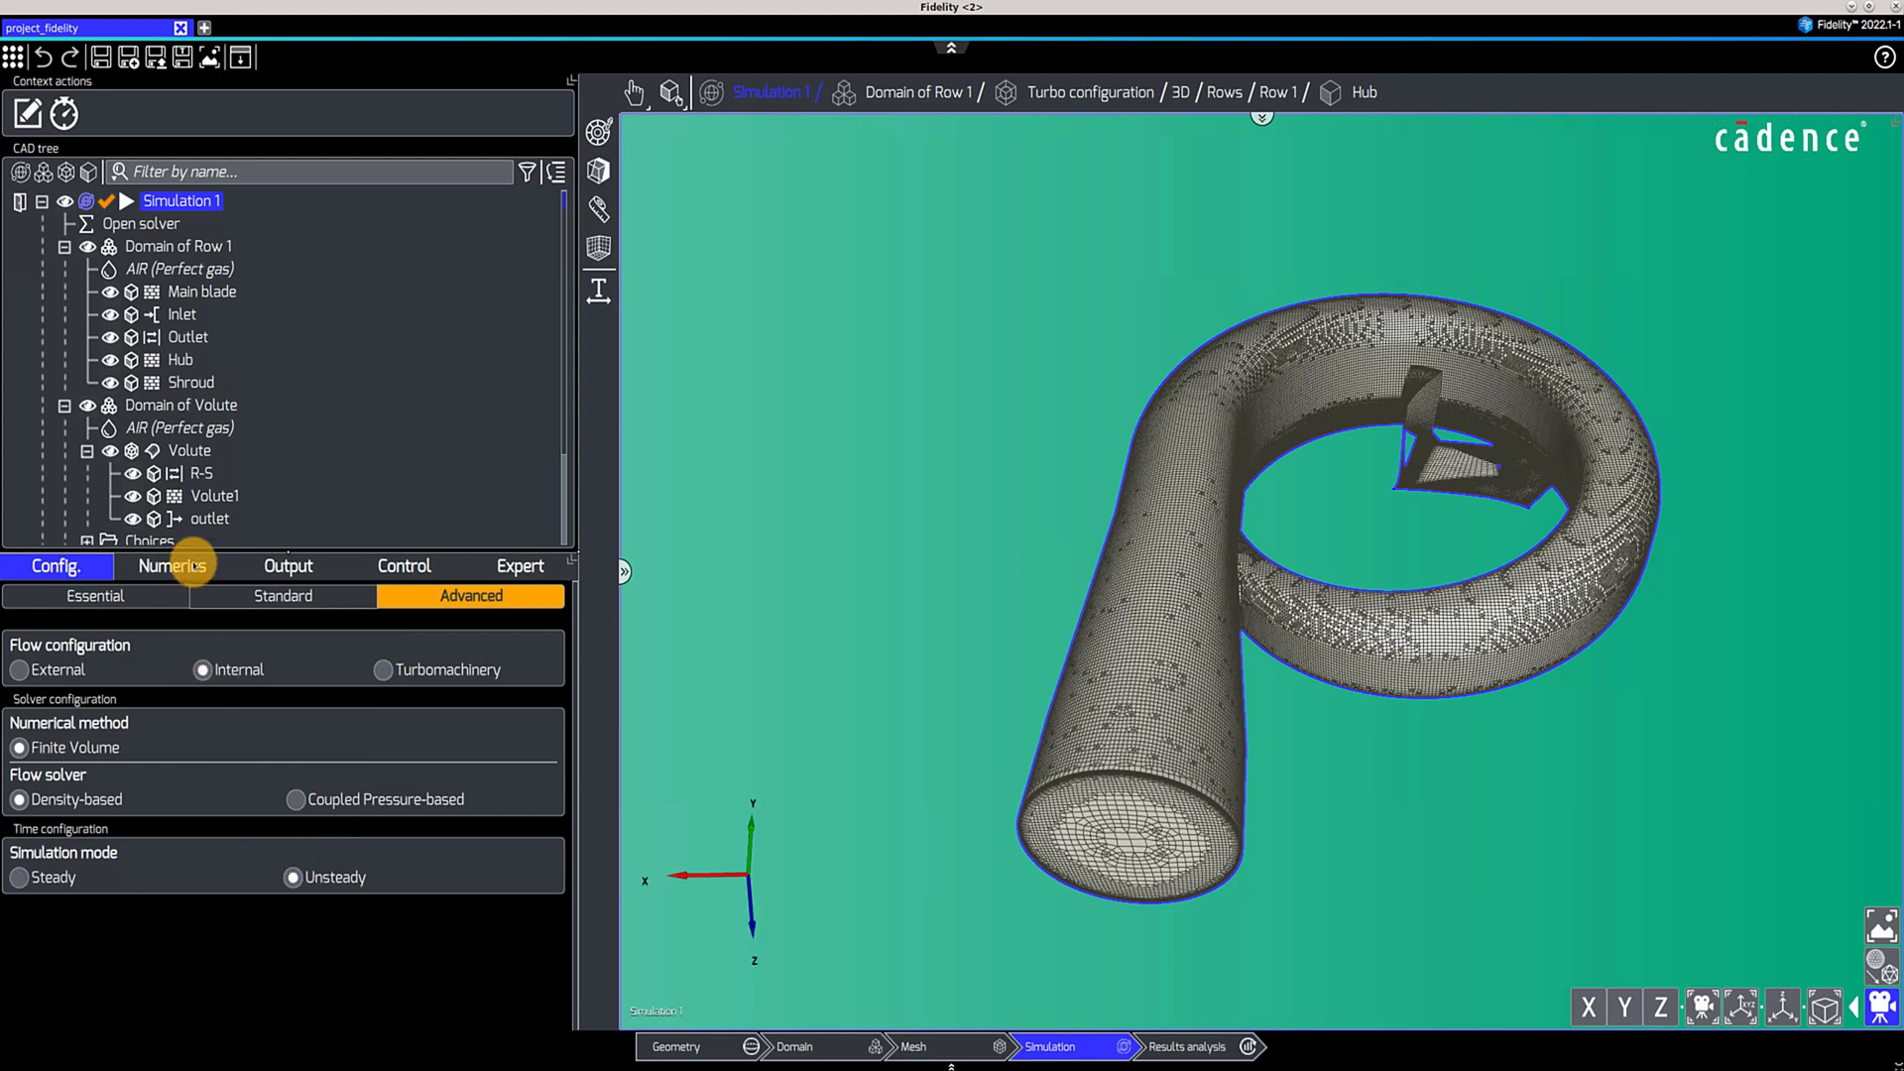
click(195, 566)
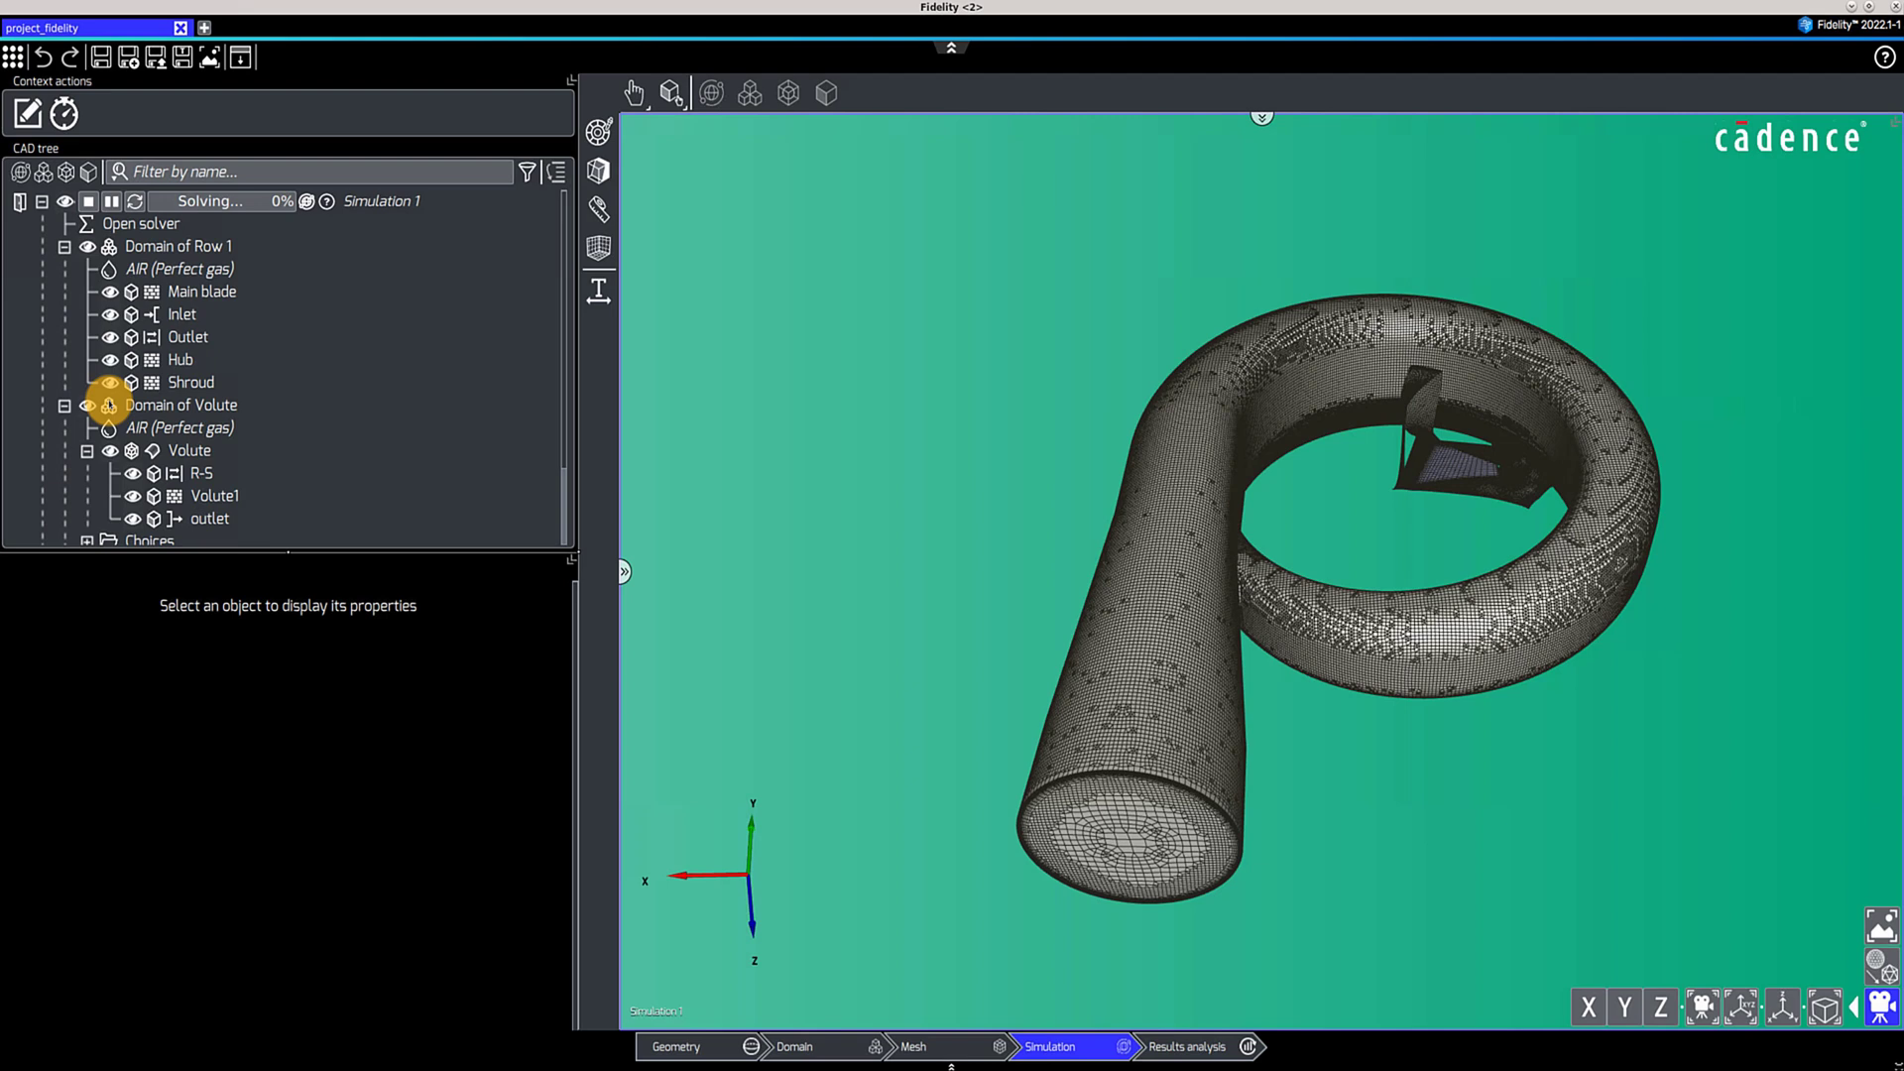
Review the convergence monitor of Simulation 1, and open the velocity views in the results analysis stage
click(624, 572)
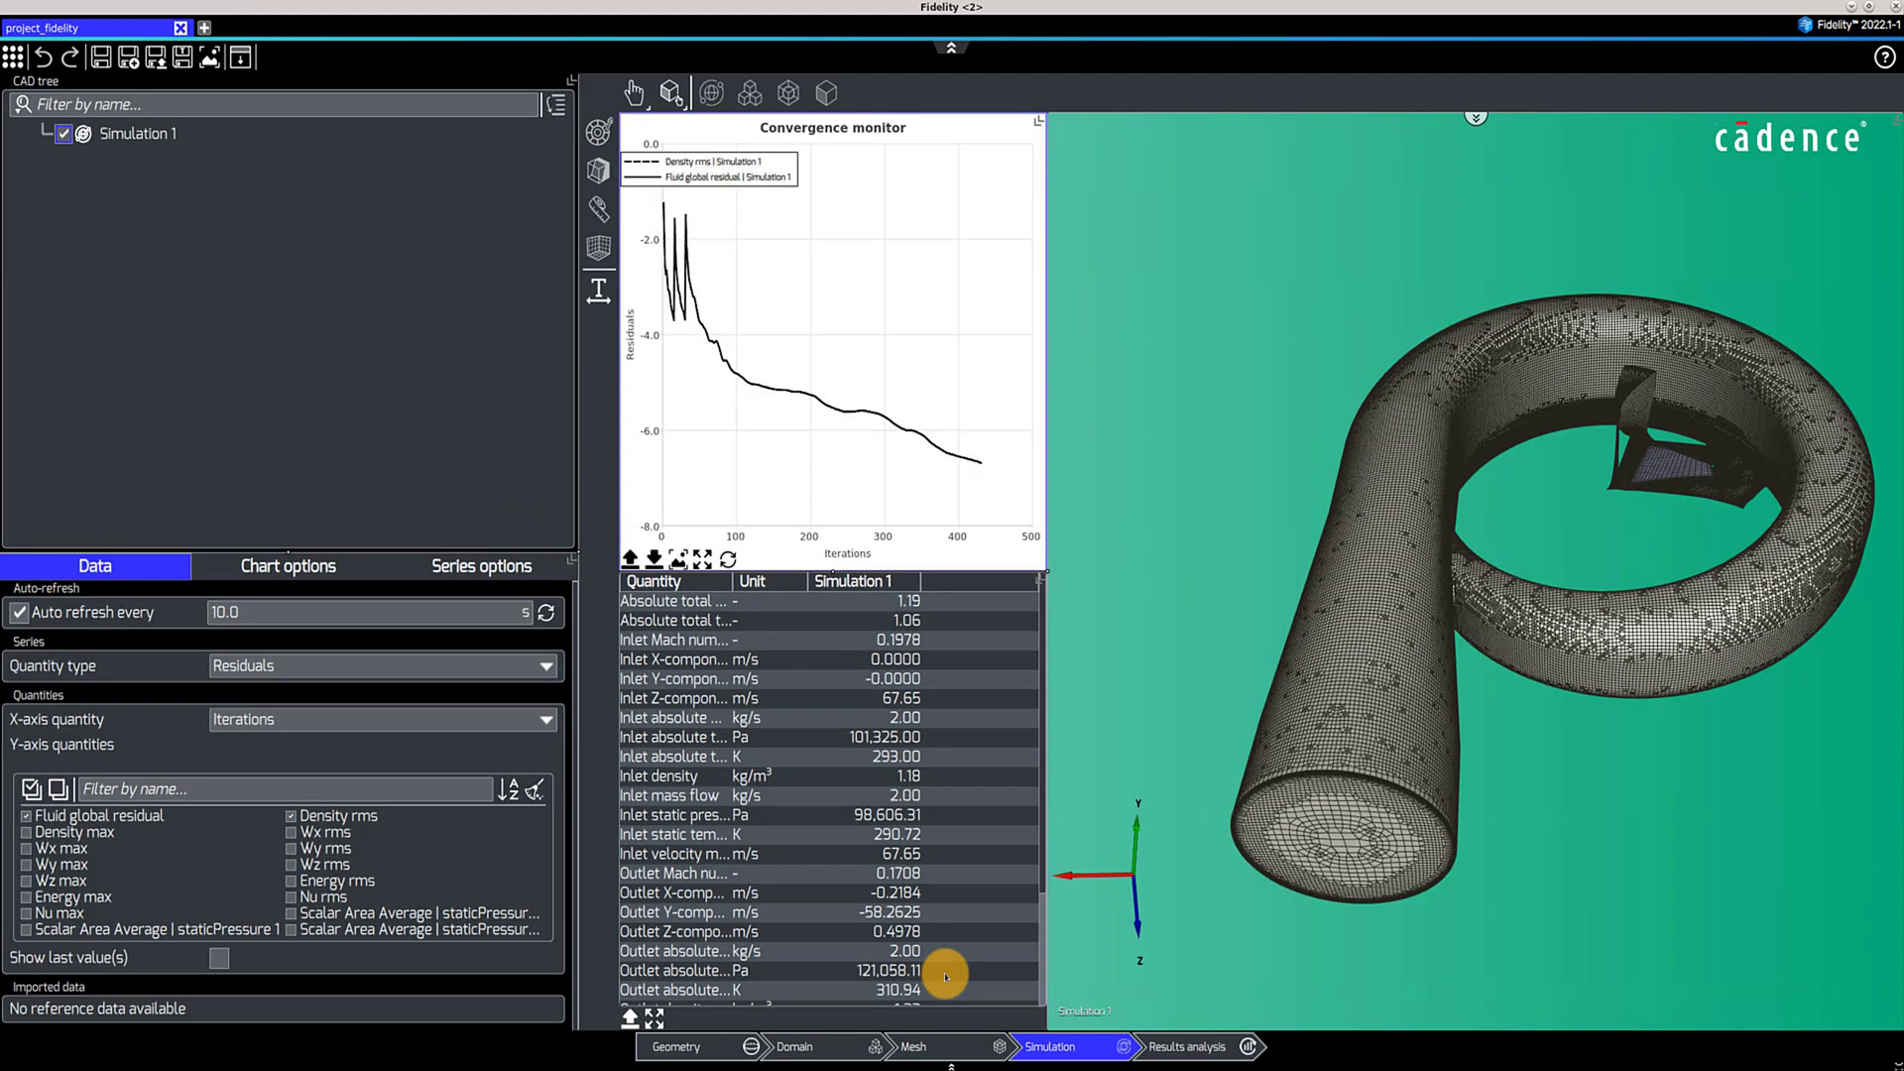
click(1195, 1048)
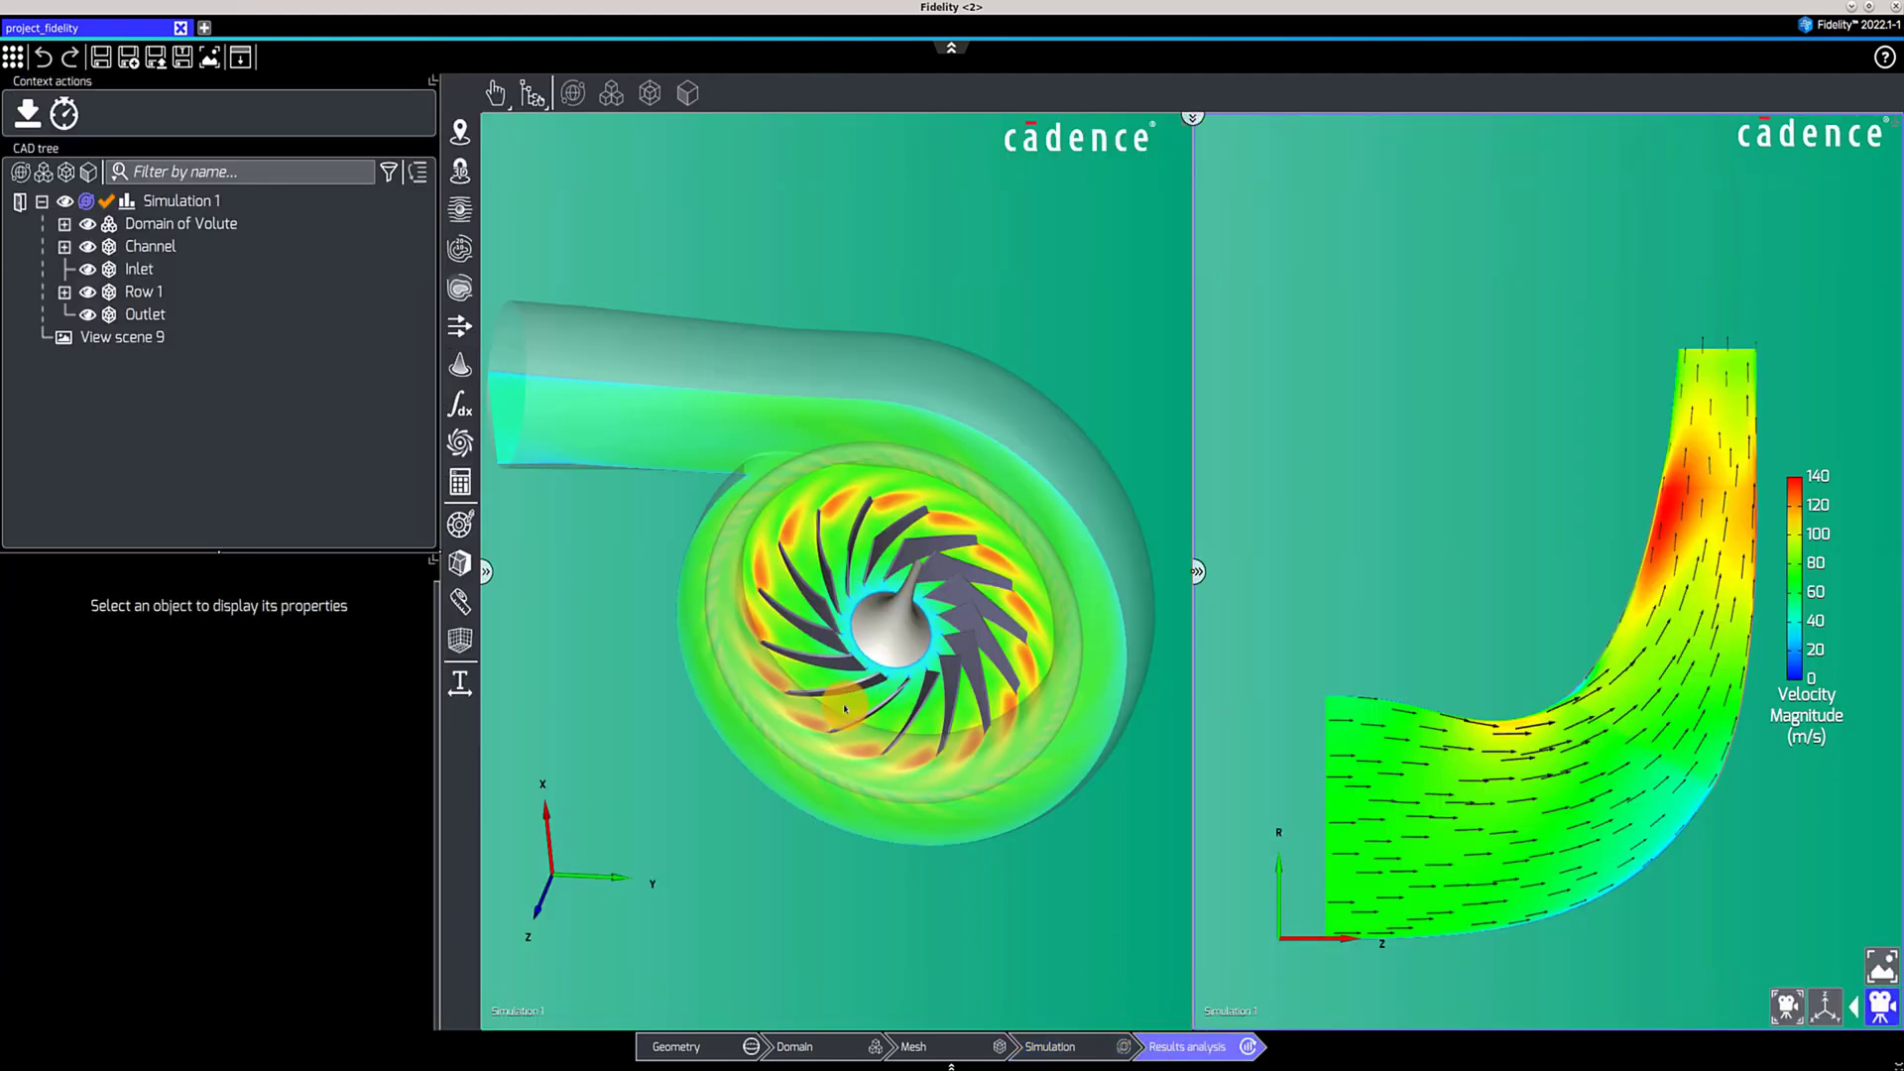
click(636, 595)
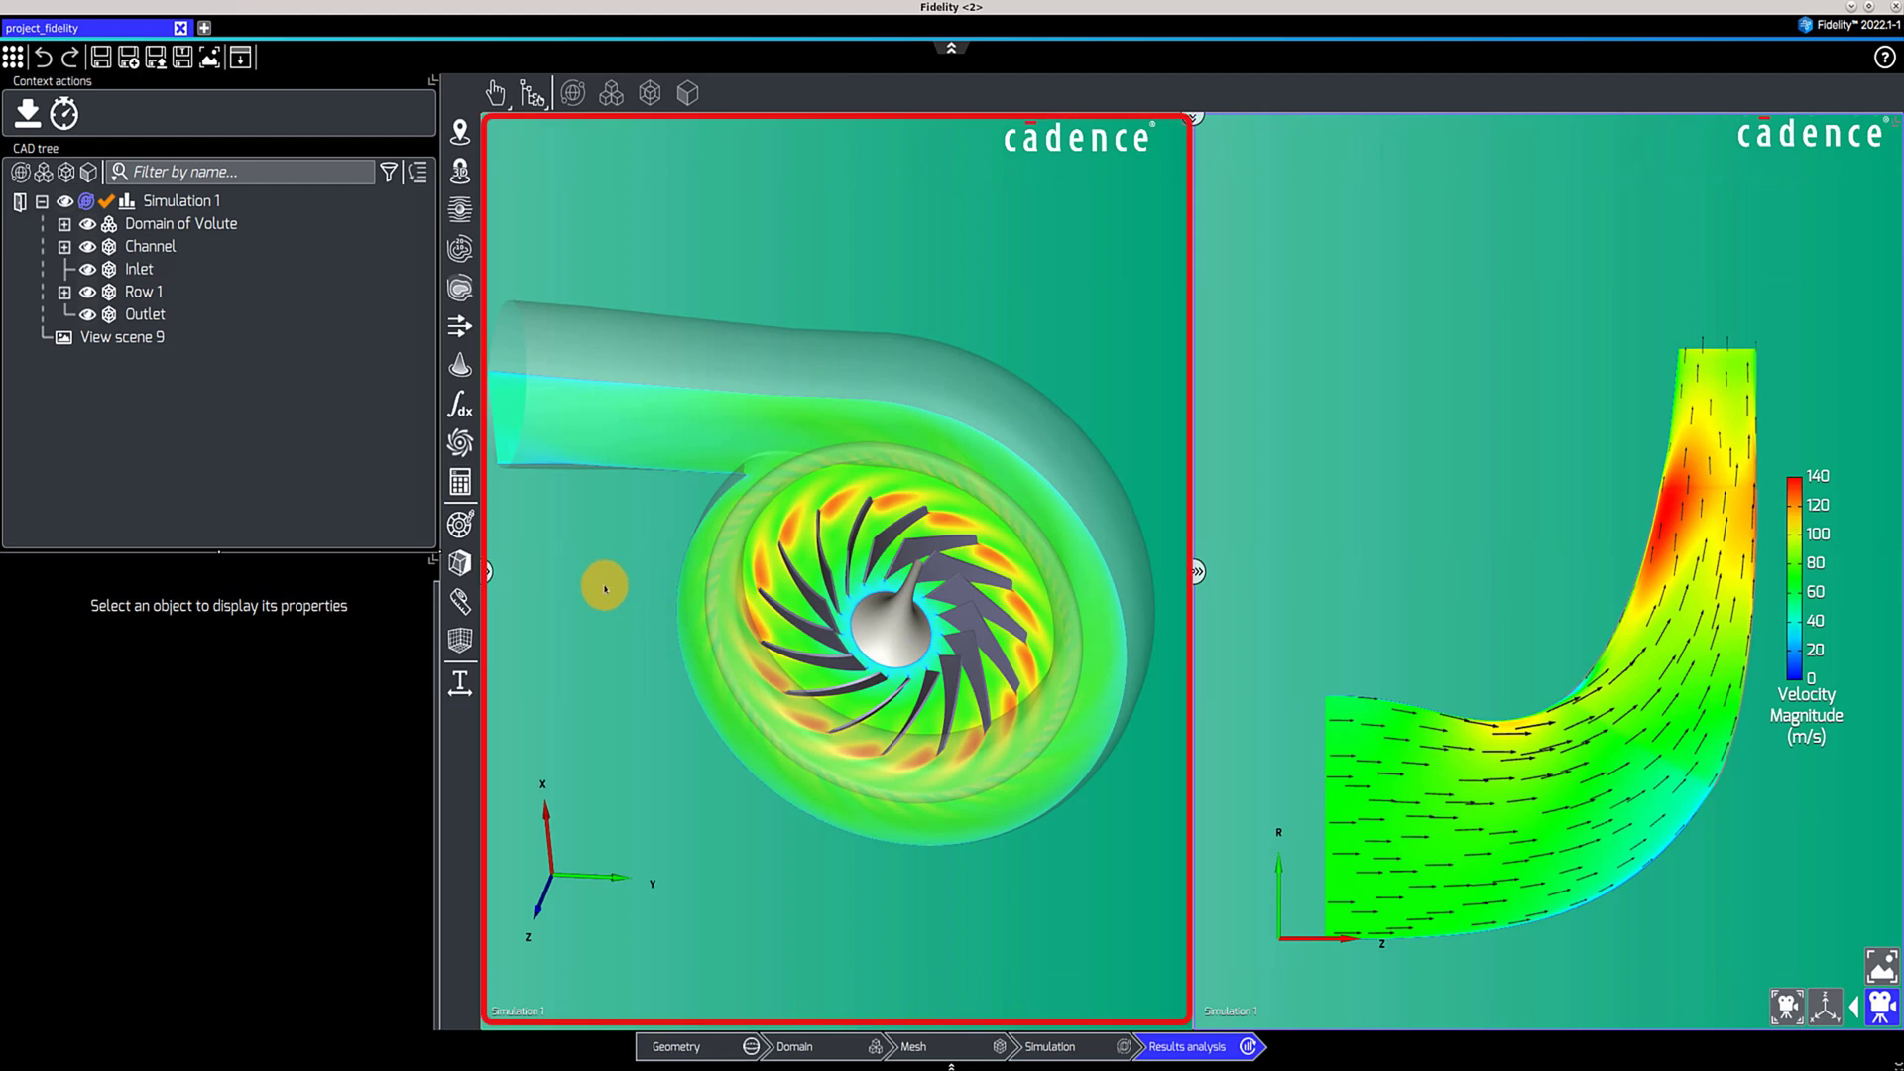